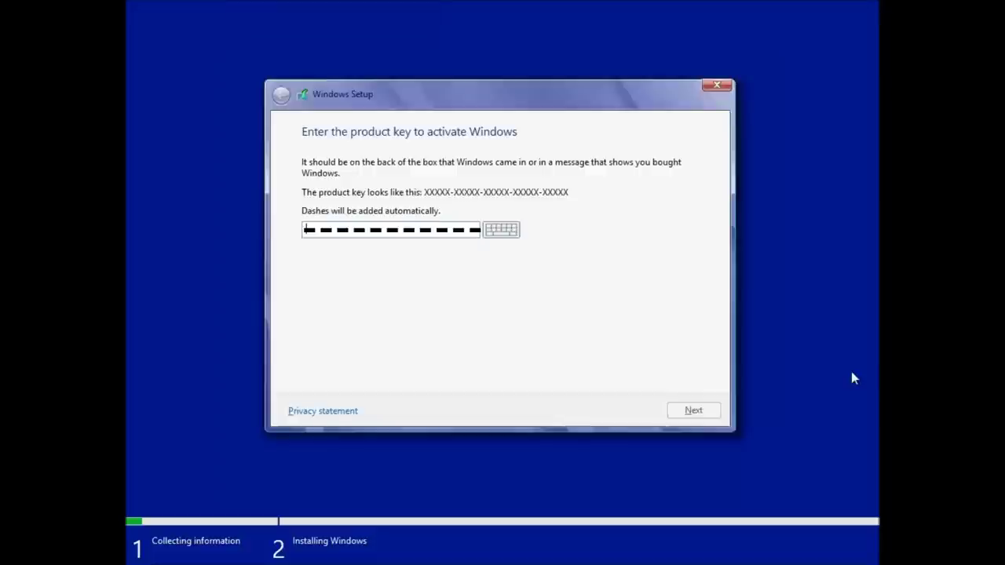
- Enter the product key, then accept the license terms and continue
click(695, 409)
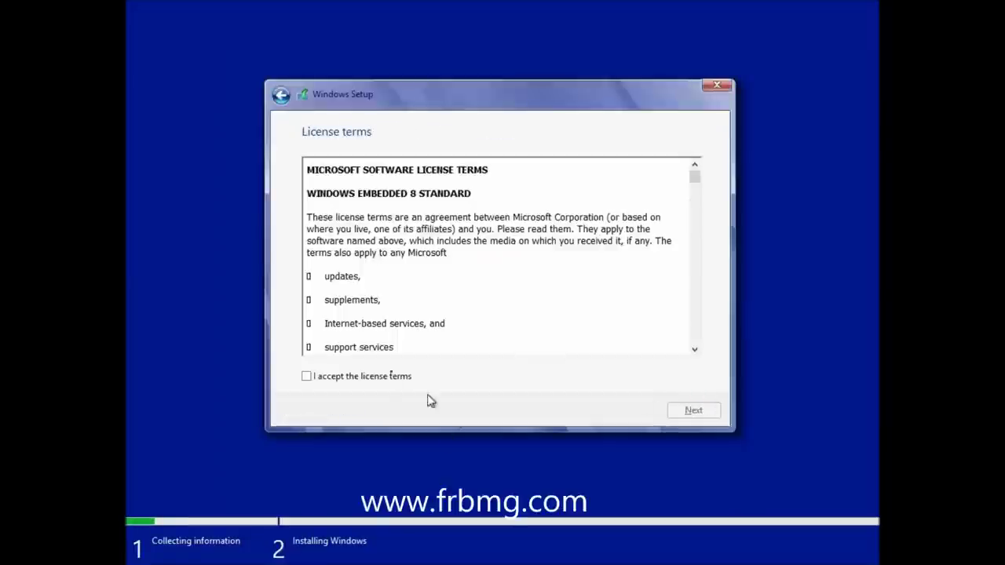
click(360, 379)
click(677, 416)
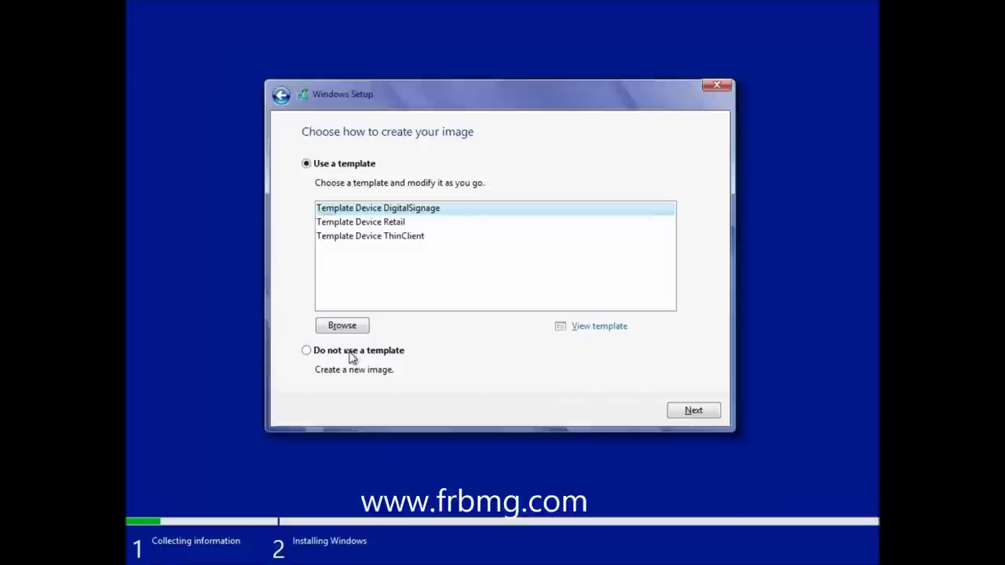
- Review the modules included in the Template Device Retail template
click(383, 226)
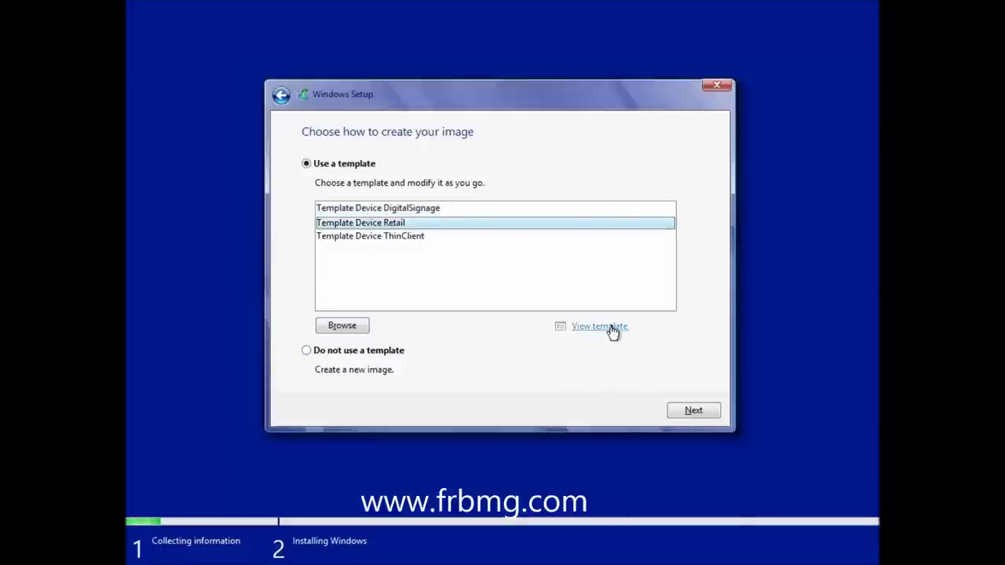
click(610, 331)
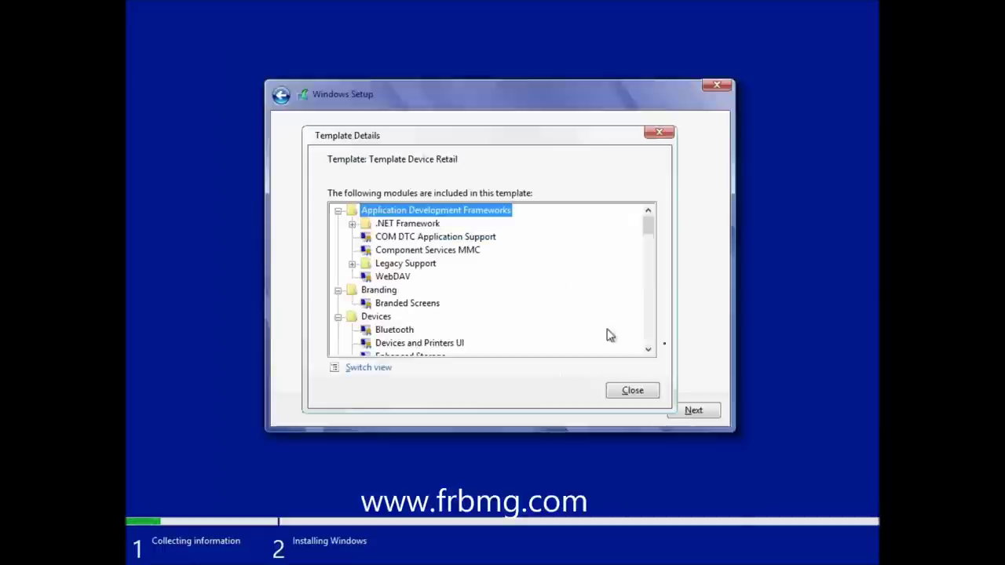
drag(647, 226, 652, 348)
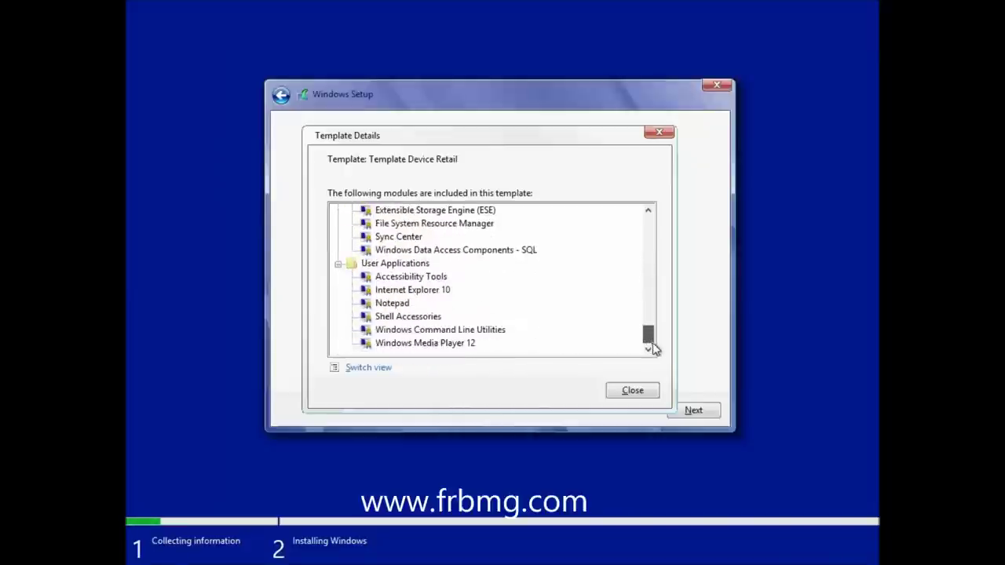
click(640, 392)
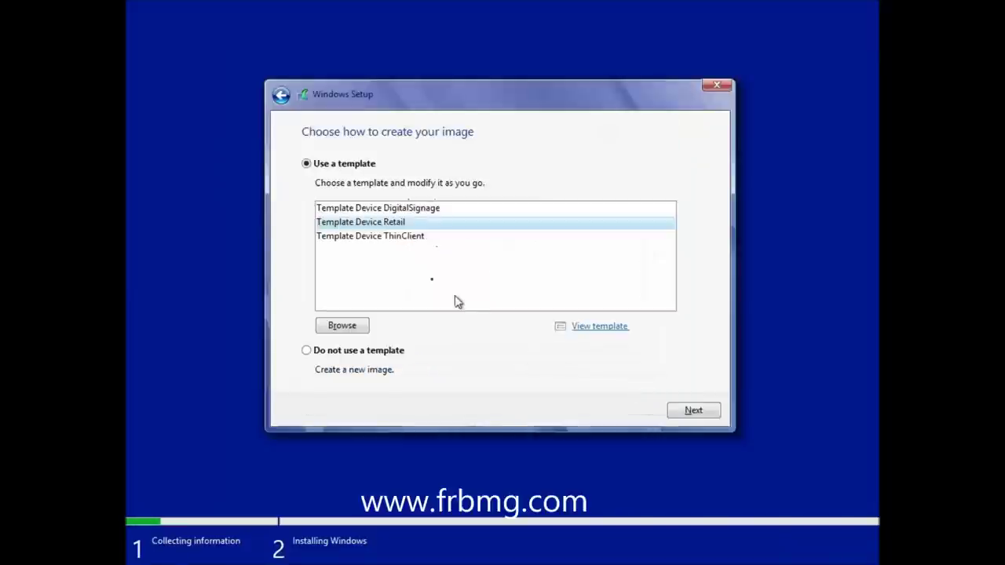
- Review the ThinClient template's modules down to .NET 4.5, then choose no template
click(404, 238)
click(595, 327)
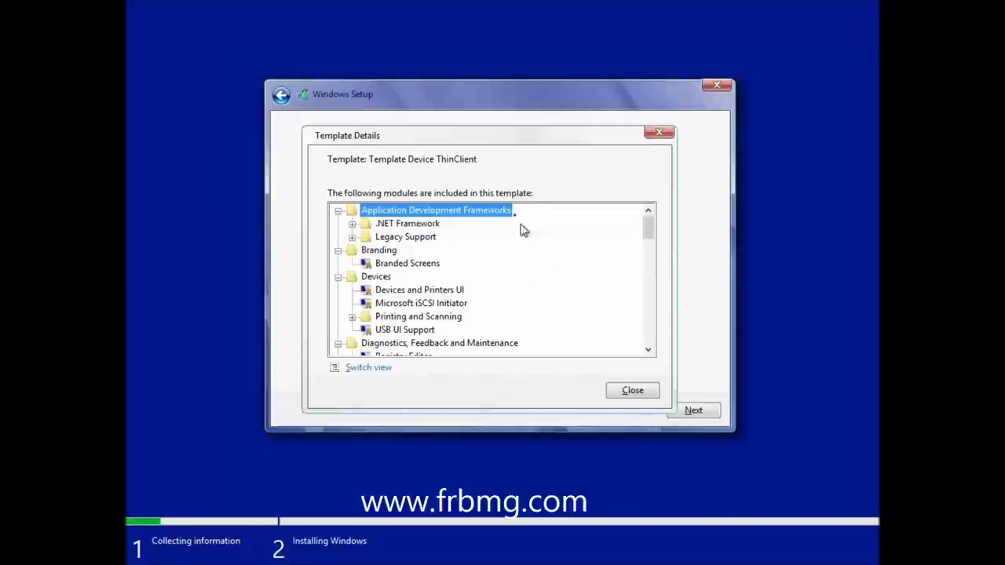
click(352, 224)
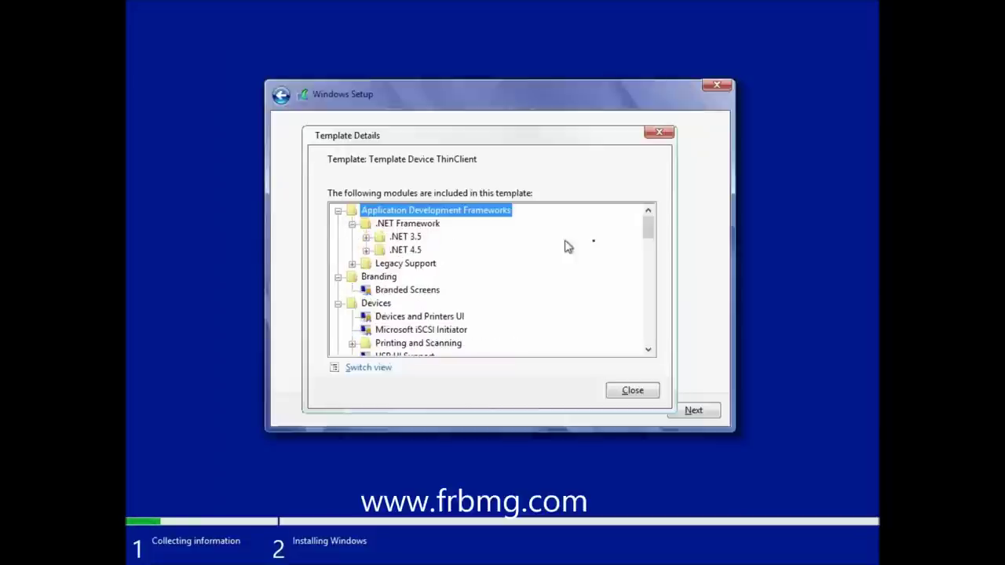
click(366, 251)
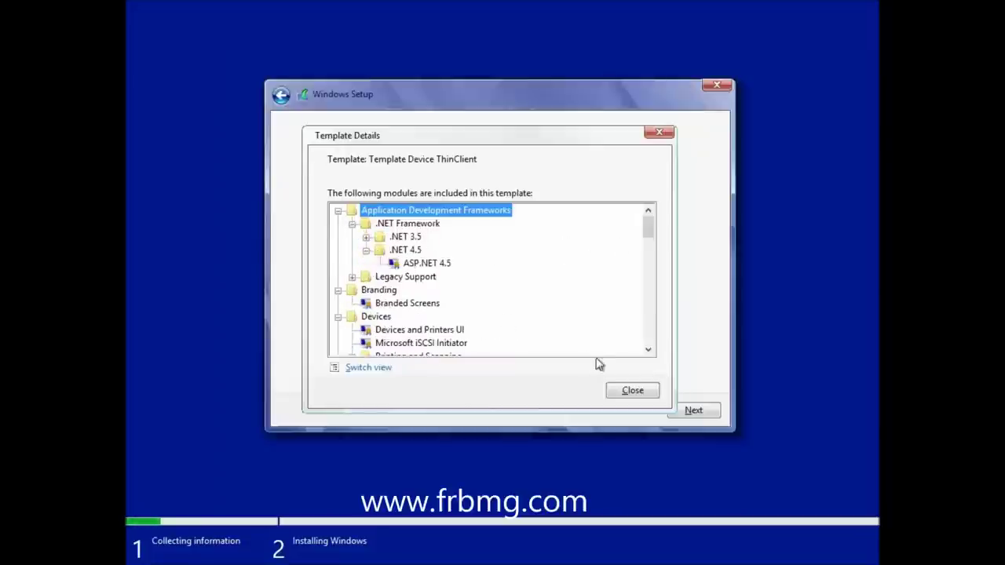
click(631, 391)
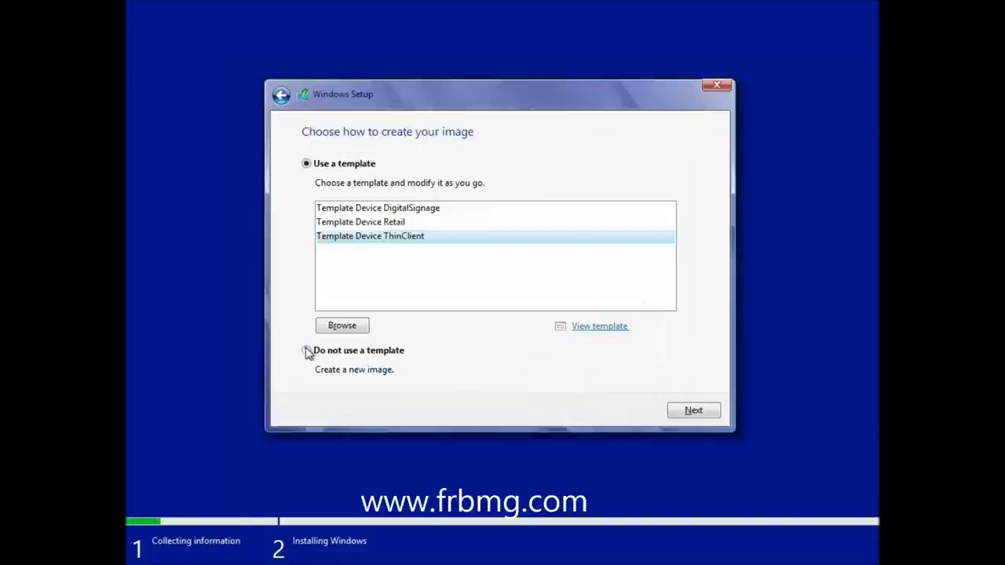
click(318, 354)
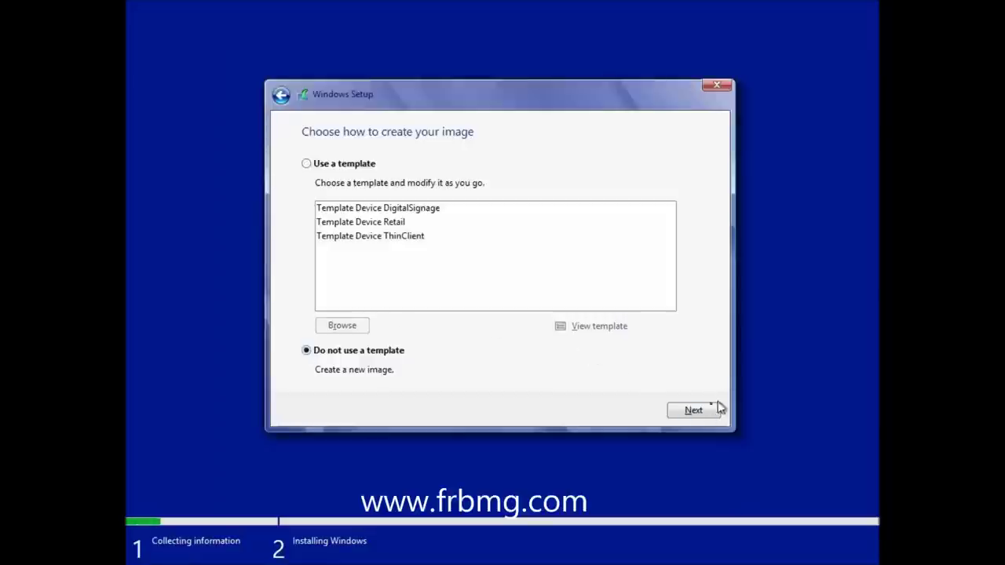
- Set the install language to French (France) and time and currency format to French (Canada)
click(686, 414)
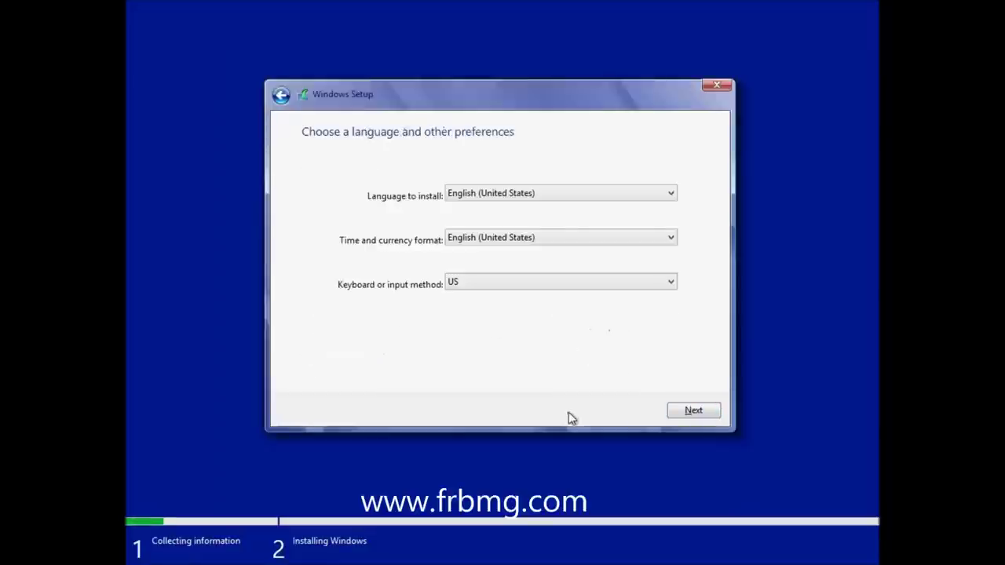
click(544, 196)
click(508, 242)
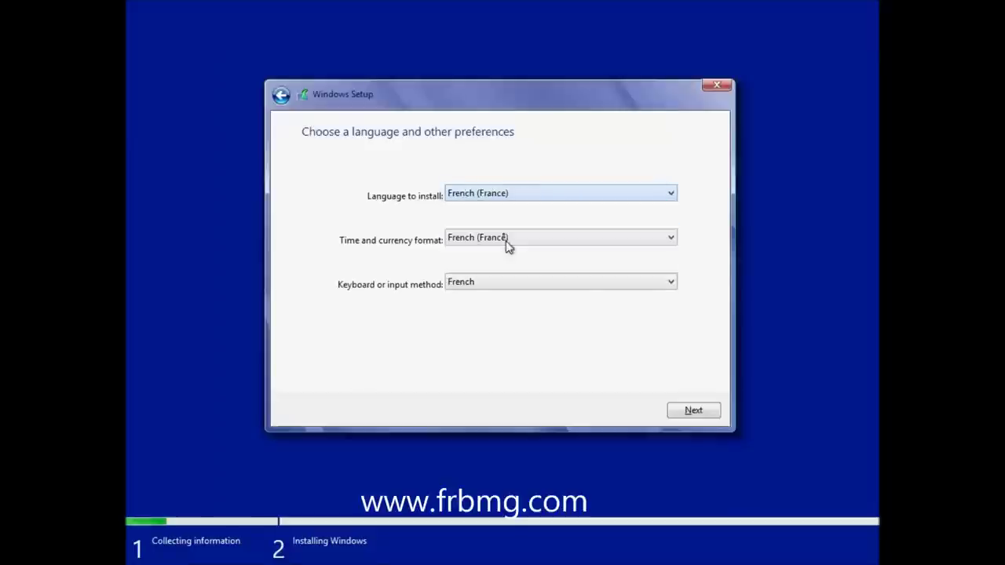
click(507, 240)
scroll(504, 229, up, 1)
scroll(504, 229, up, 1)
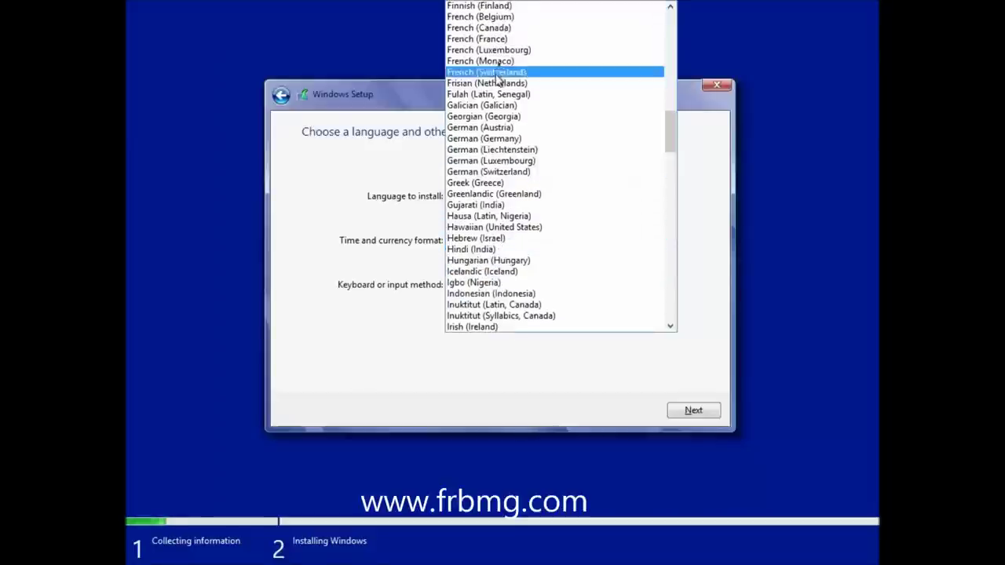
click(509, 28)
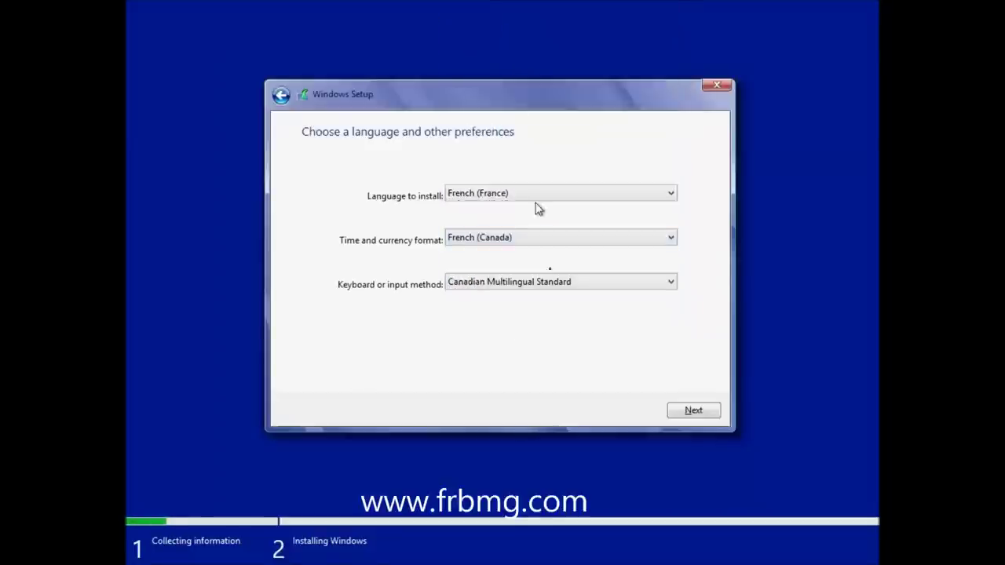
click(694, 411)
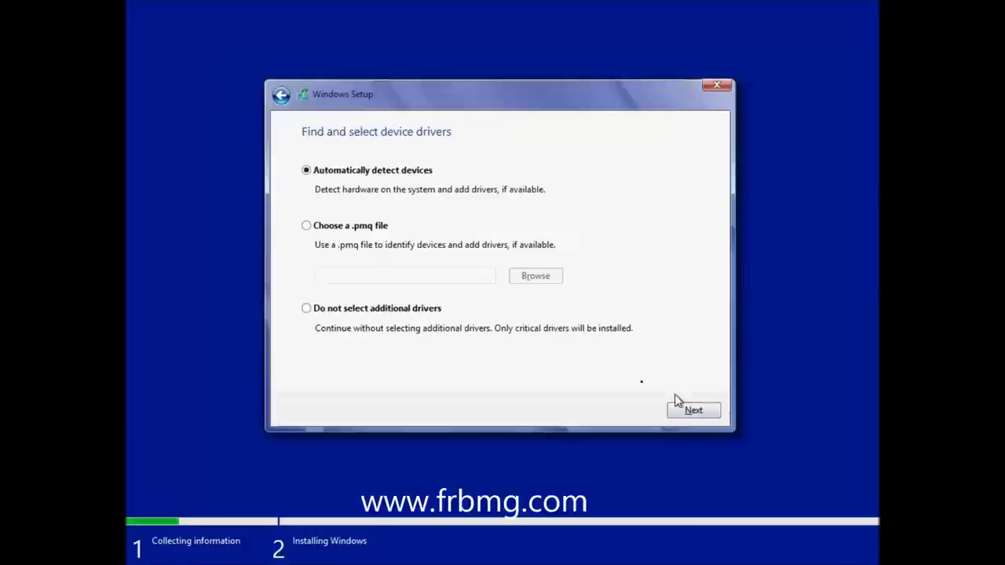
- Try importing drivers from a .pmq file, cancel it, and proceed without additional drivers
click(354, 227)
click(541, 283)
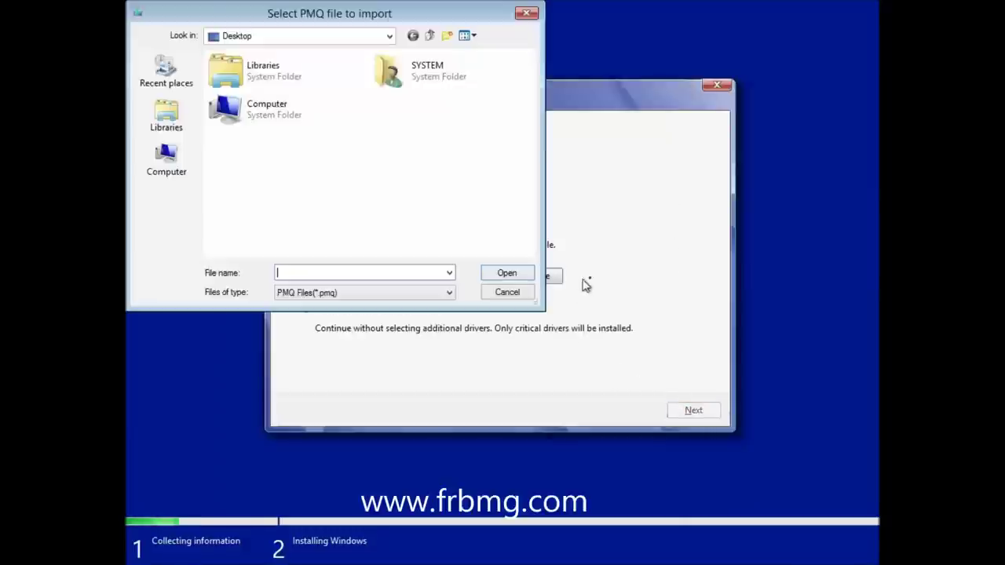
click(498, 292)
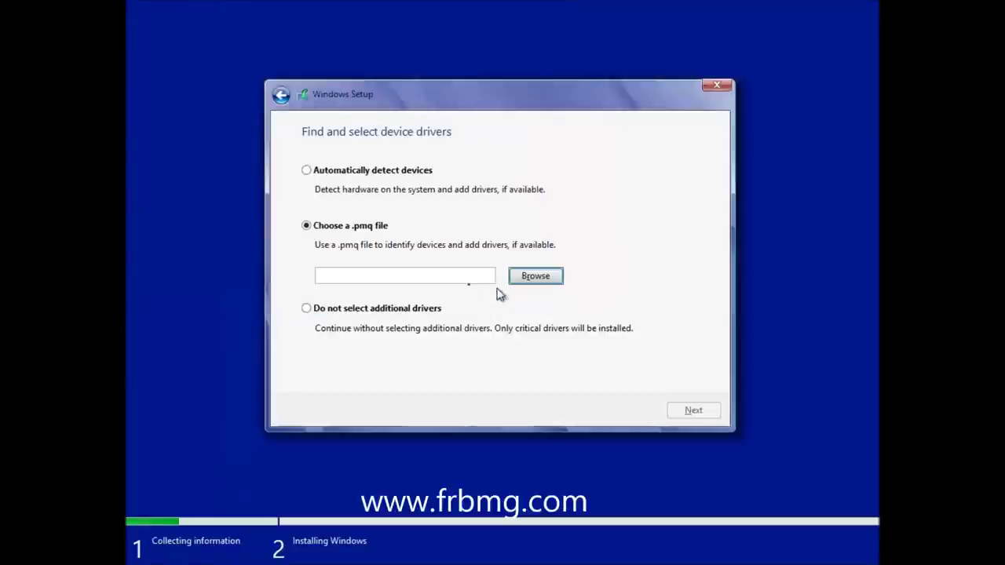
click(307, 309)
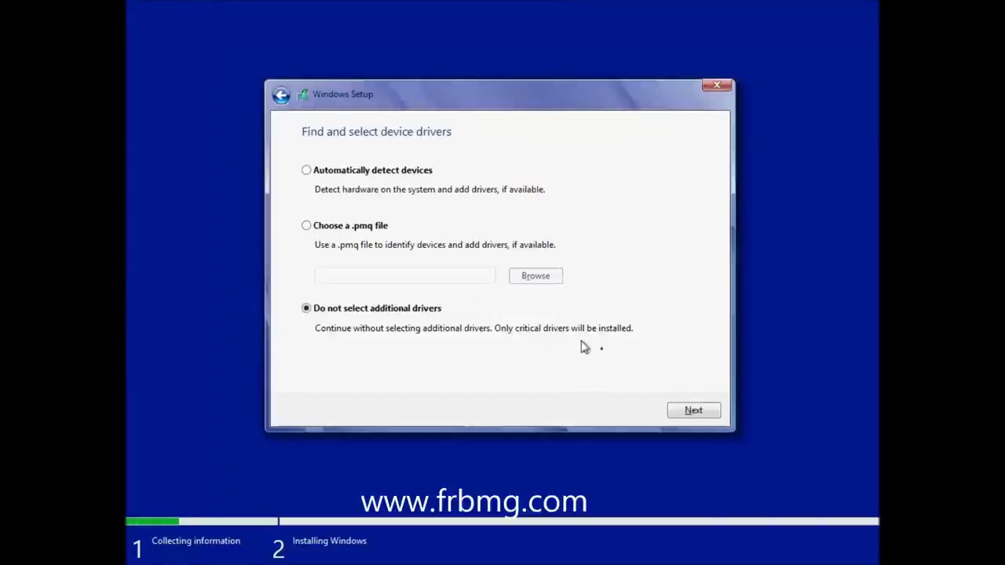
click(695, 415)
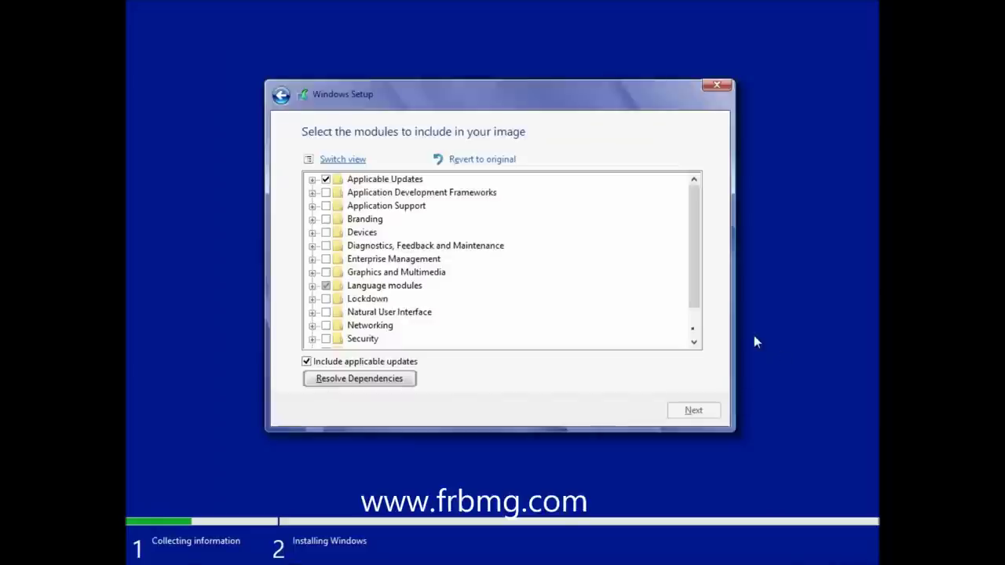
- Inspect the French language components and exclude all Applicable Updates from the image
click(313, 288)
double_click(369, 300)
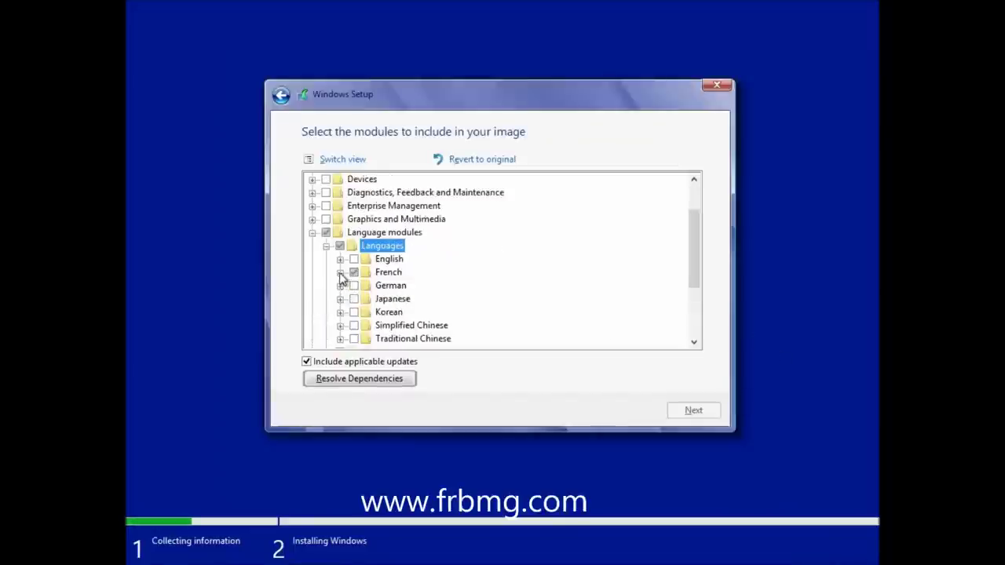
click(339, 273)
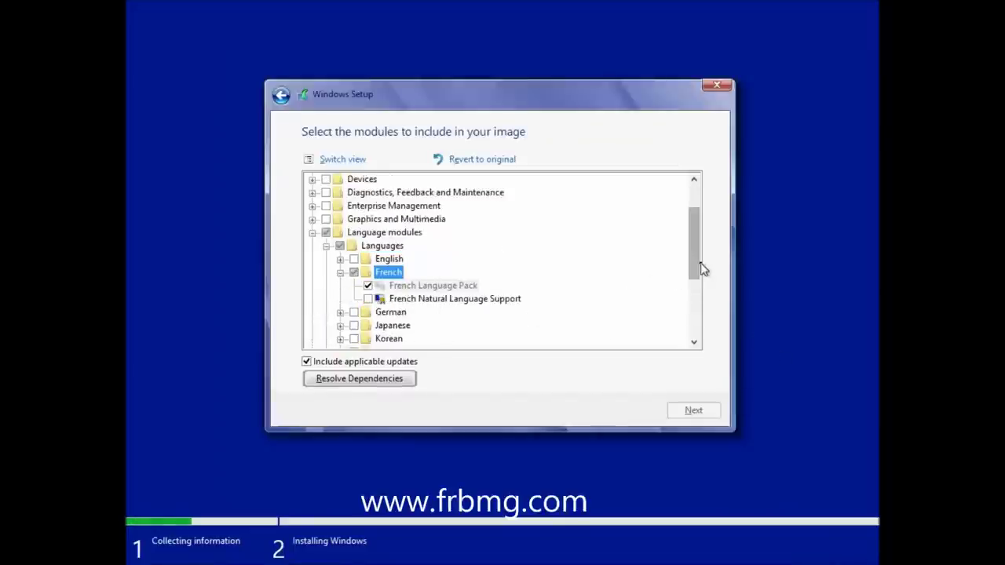
drag(694, 270, 693, 225)
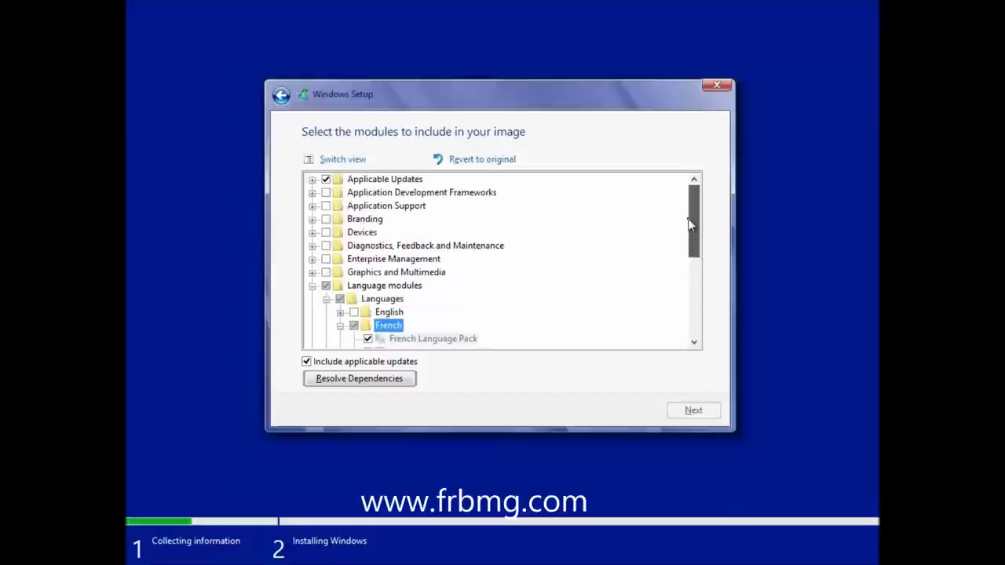
click(311, 180)
click(325, 180)
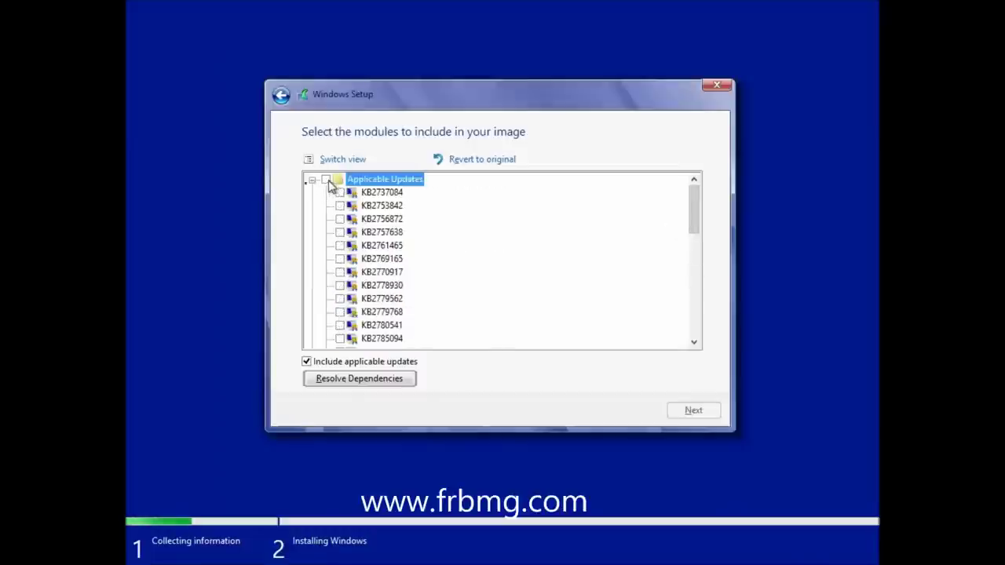
click(312, 180)
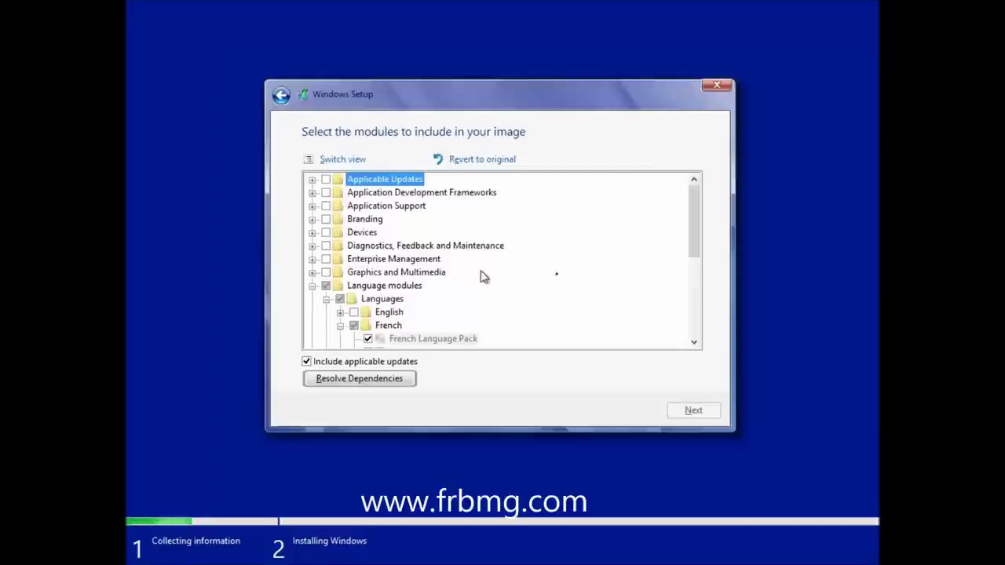
drag(695, 231, 689, 320)
- Add Shell Launcher under Shell and run Resolve Dependencies
click(312, 310)
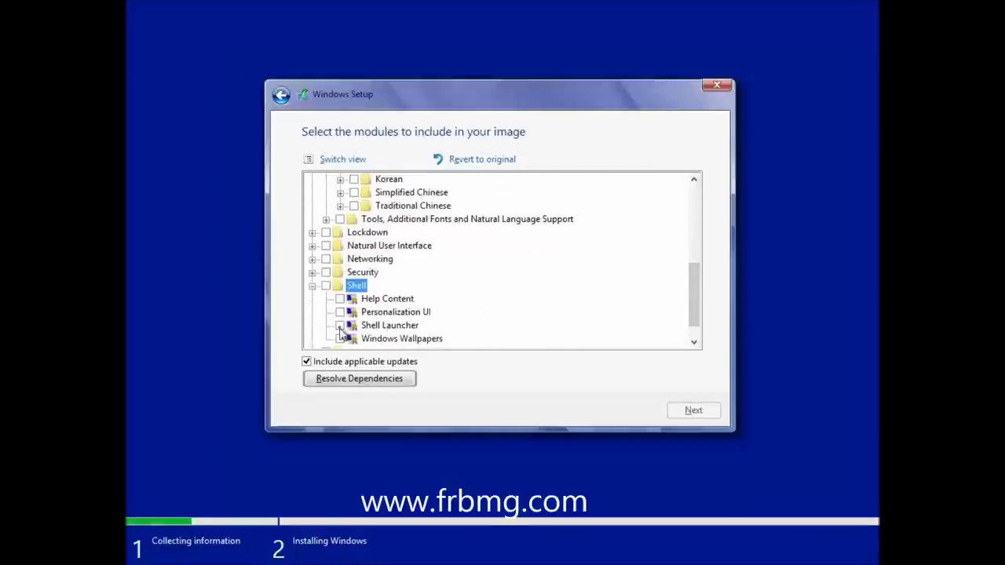
click(340, 326)
click(349, 377)
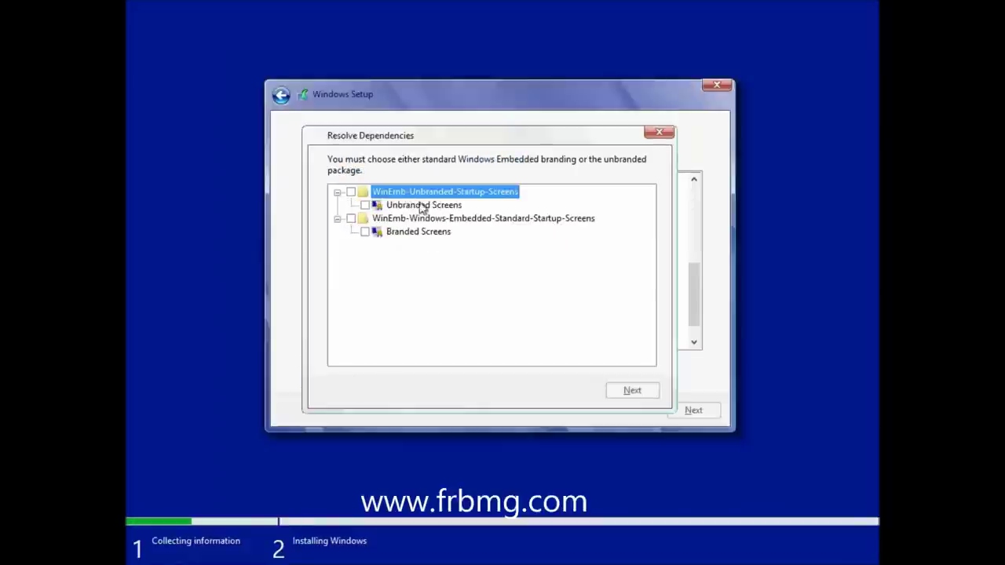
- Choose the Branded Screens startup package to resolve dependencies
click(365, 233)
click(623, 391)
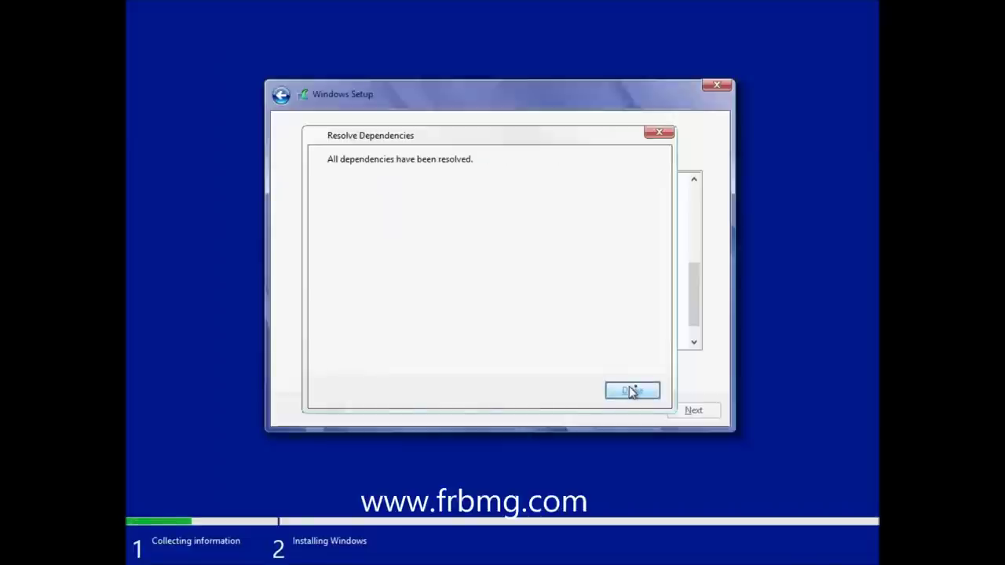
- Try Application Support modules, keeping Adobe Reader X Support instead of Flash, and check dependencies
click(632, 392)
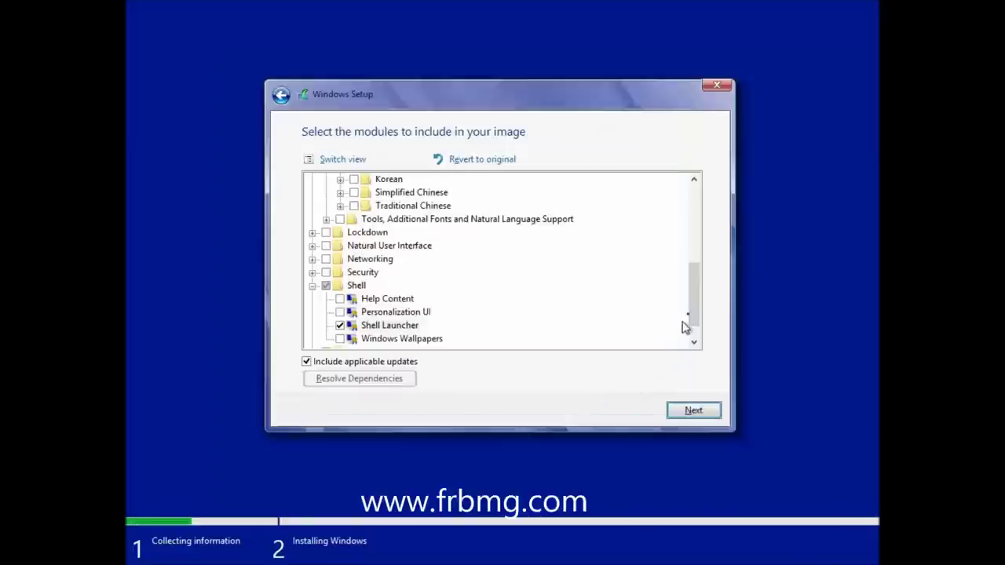
drag(691, 316, 702, 224)
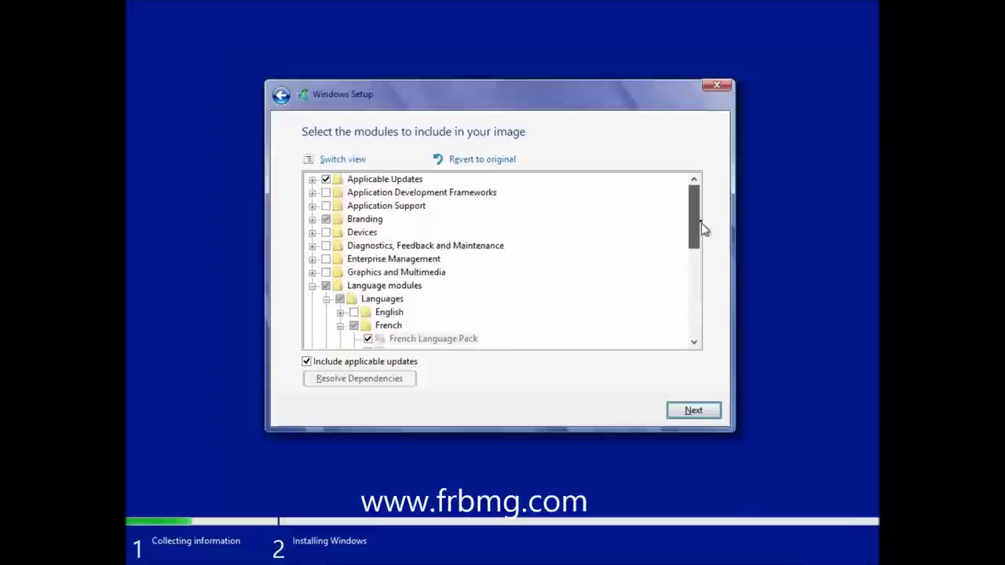
click(311, 195)
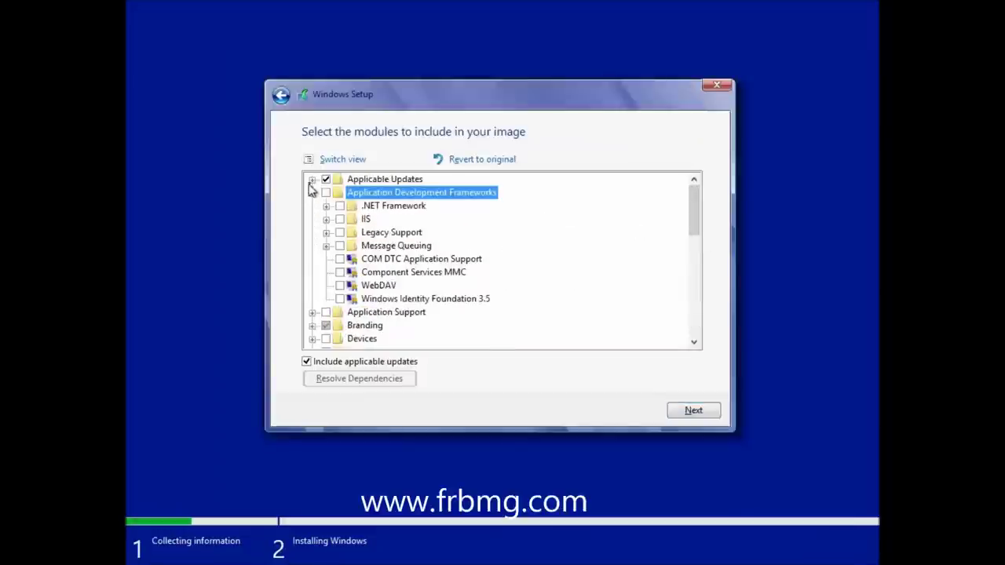
click(326, 180)
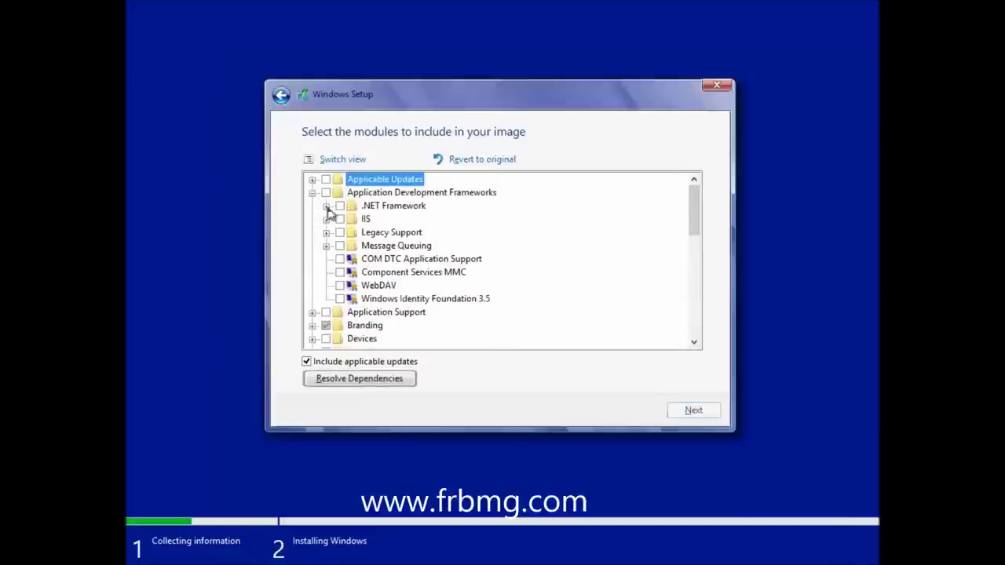
scroll(336, 290, down, 2)
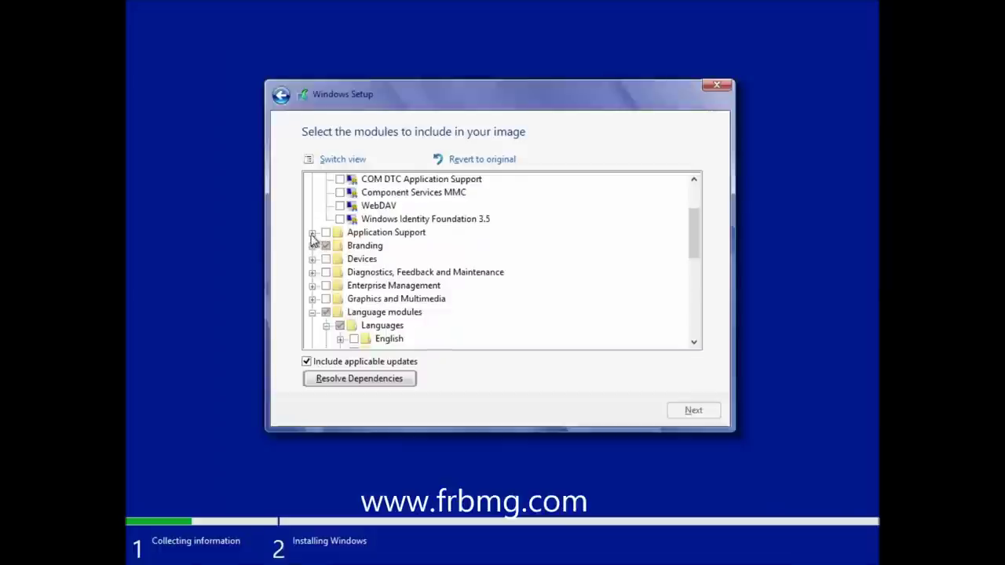
click(311, 234)
scroll(579, 288, down, 1)
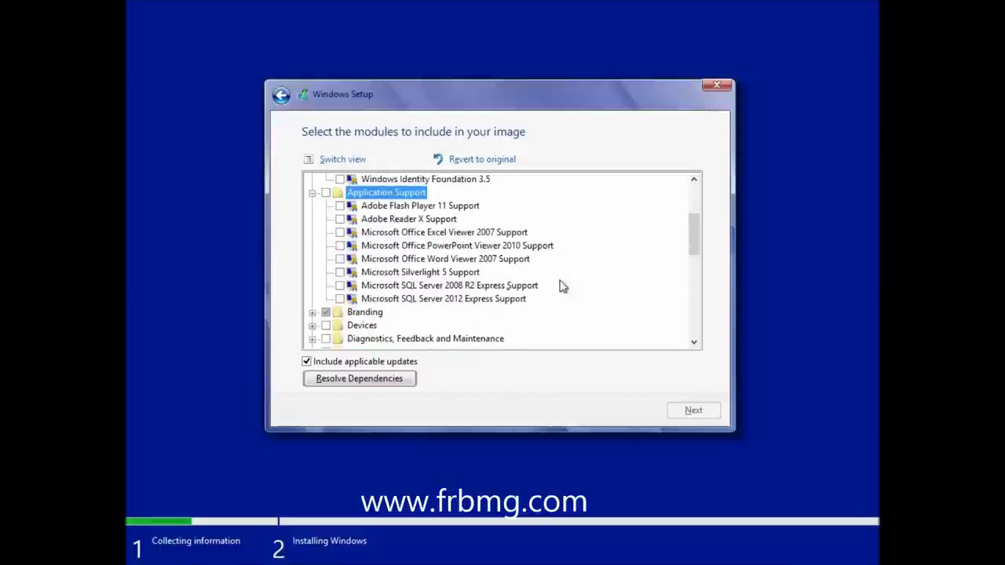
click(340, 205)
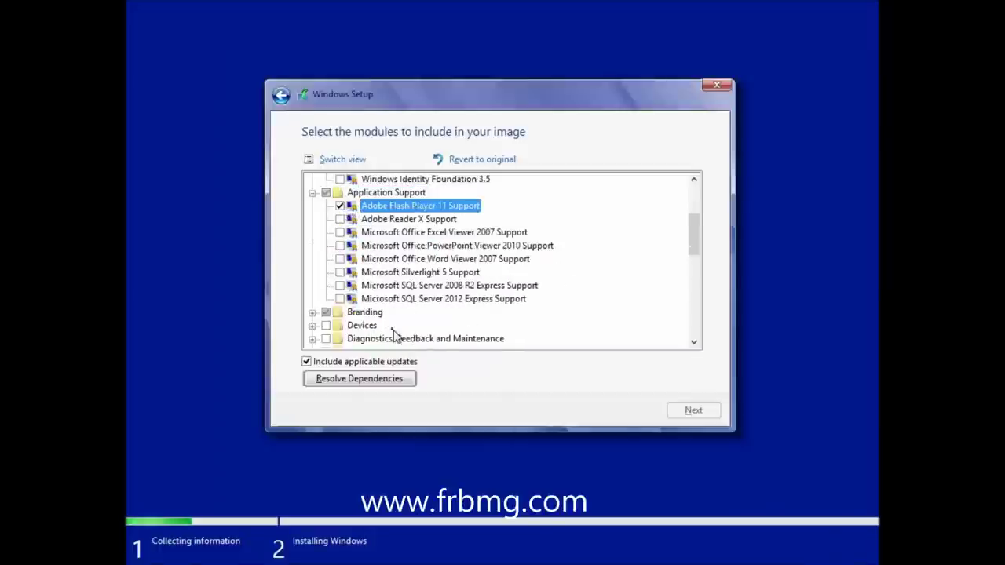
click(340, 206)
click(340, 219)
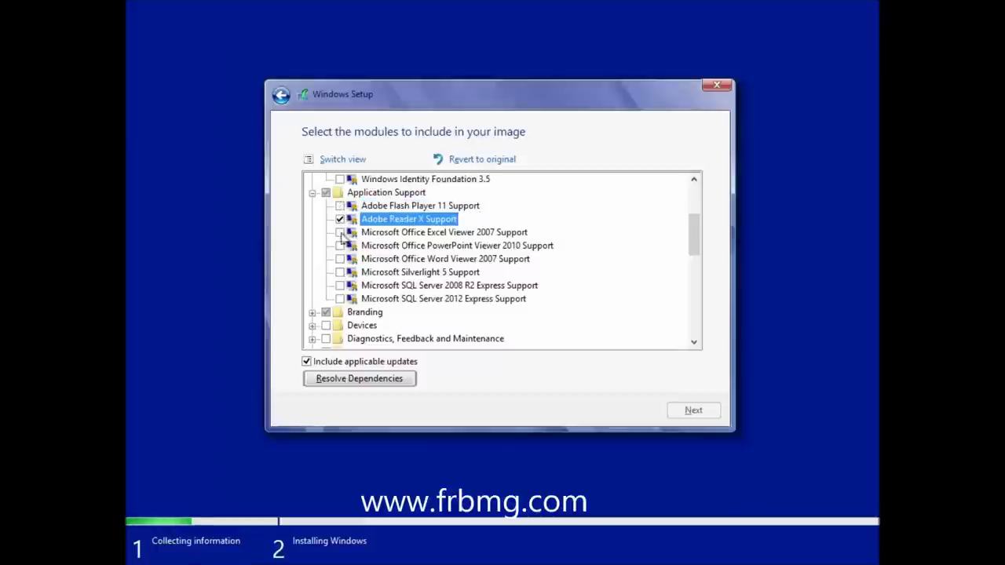
click(380, 380)
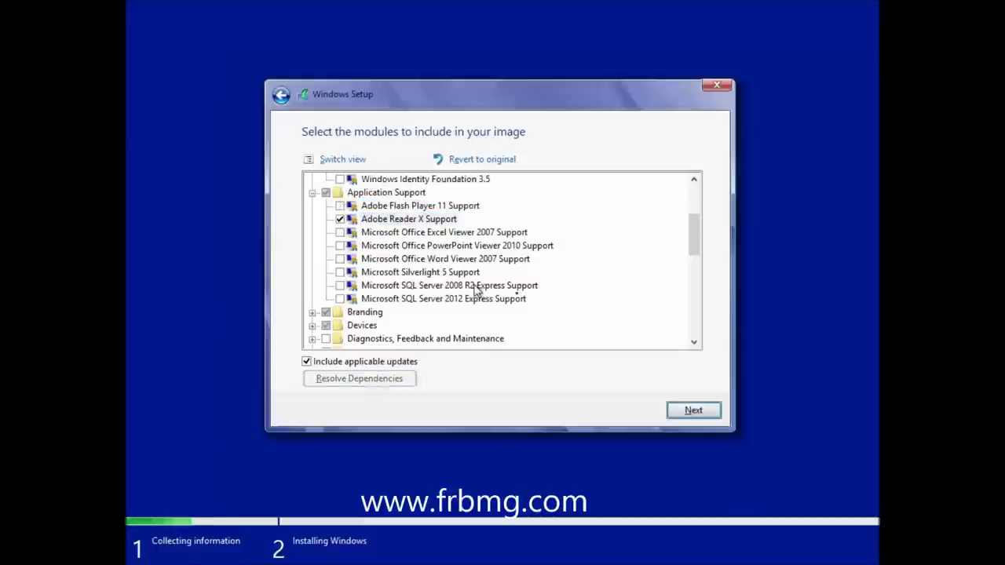
- Stop including applicable updates, revert modules to original, and exclude Applicable Updates again
click(313, 325)
scroll(476, 316, down, 2)
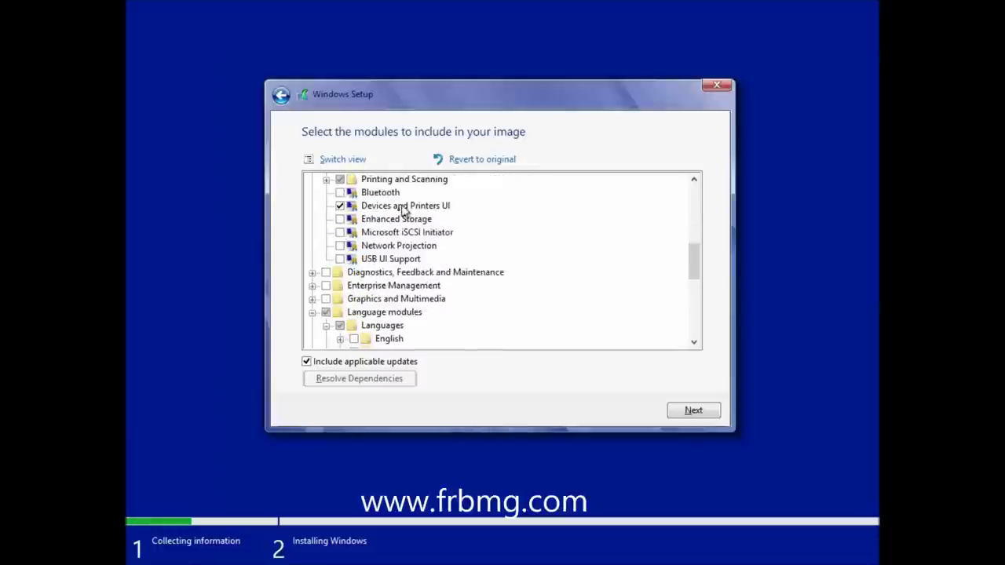
click(307, 362)
drag(696, 266, 677, 185)
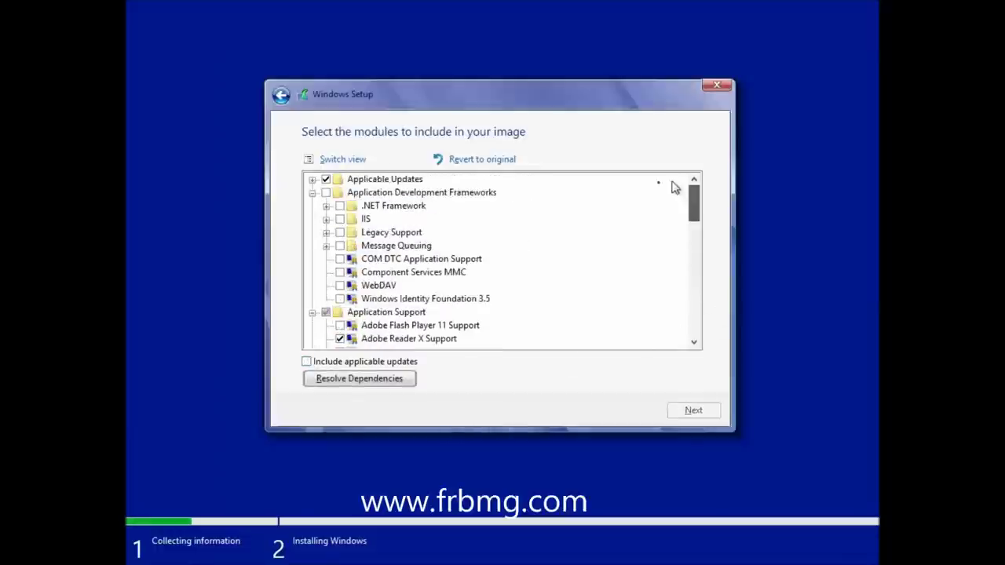
click(326, 180)
click(694, 411)
click(489, 161)
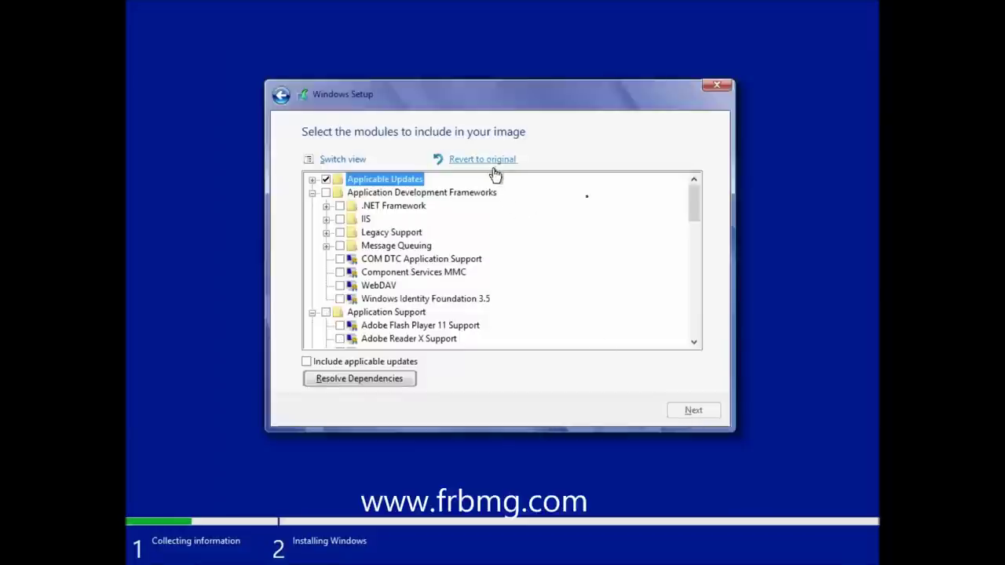
click(326, 180)
drag(691, 215, 694, 283)
- Resolve dependencies with Branded Screens and continue to the drivers and features summary
click(374, 384)
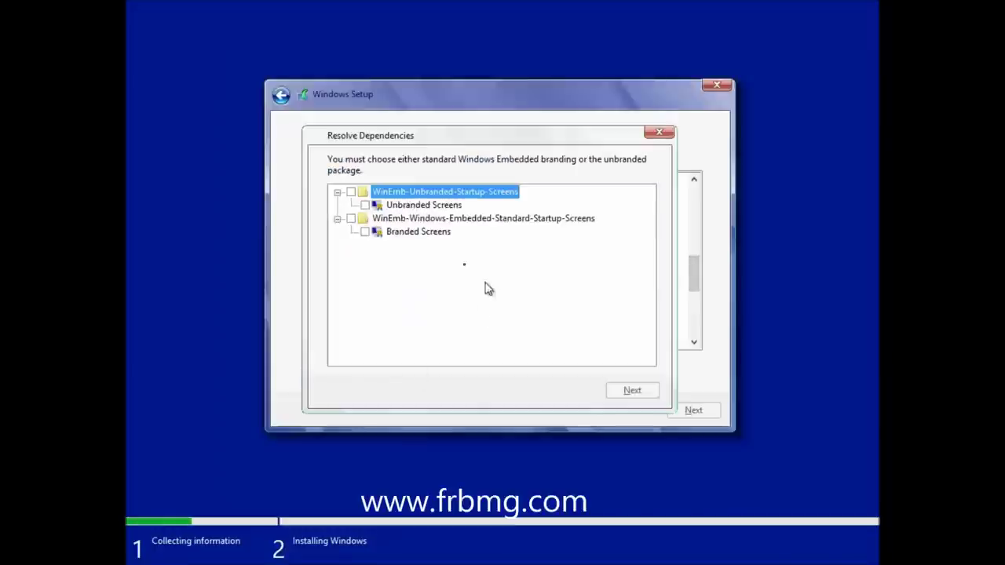
click(365, 232)
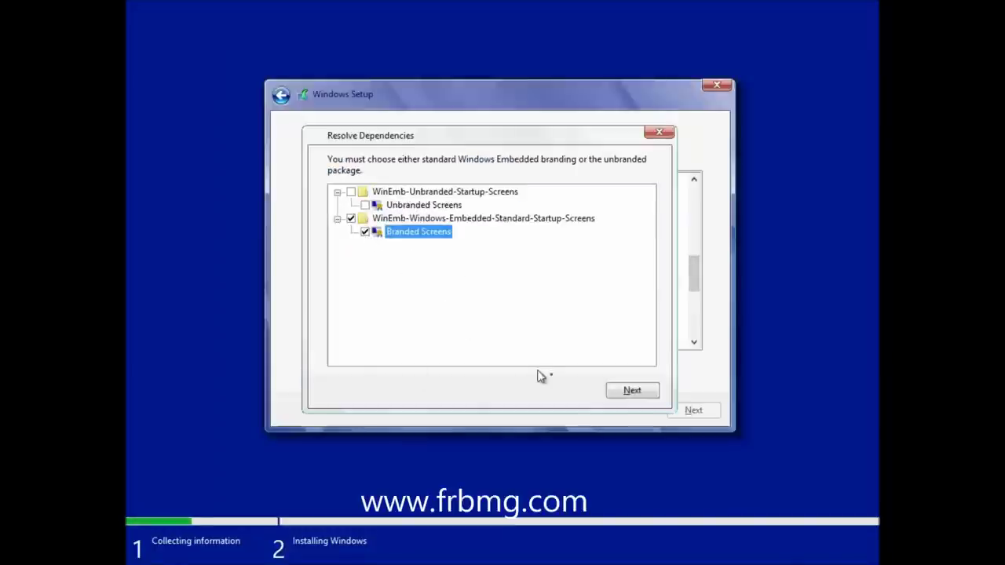
click(637, 398)
click(631, 391)
click(673, 418)
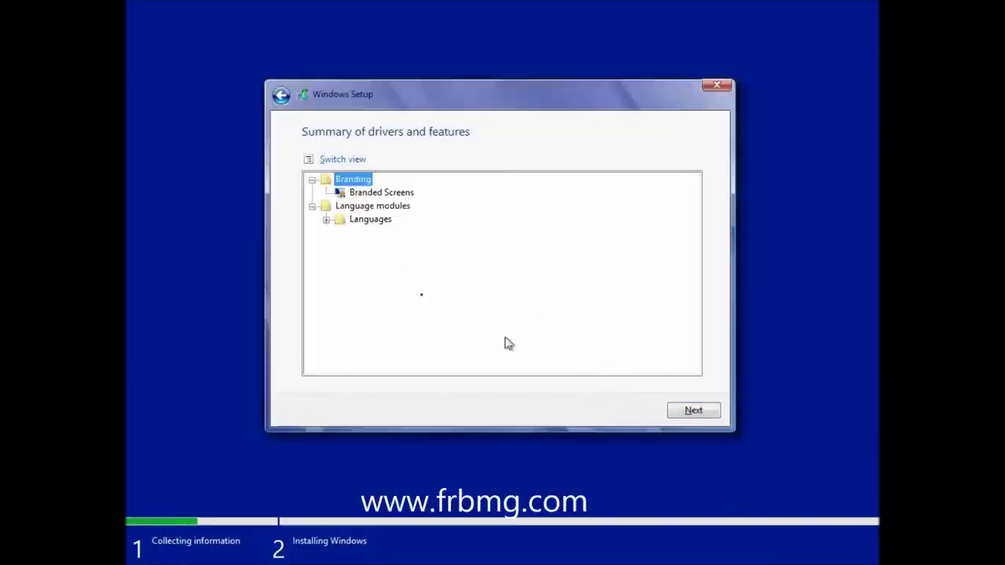
- Expand Languages > French in the summary to show the French Language Pack, then continue
click(326, 220)
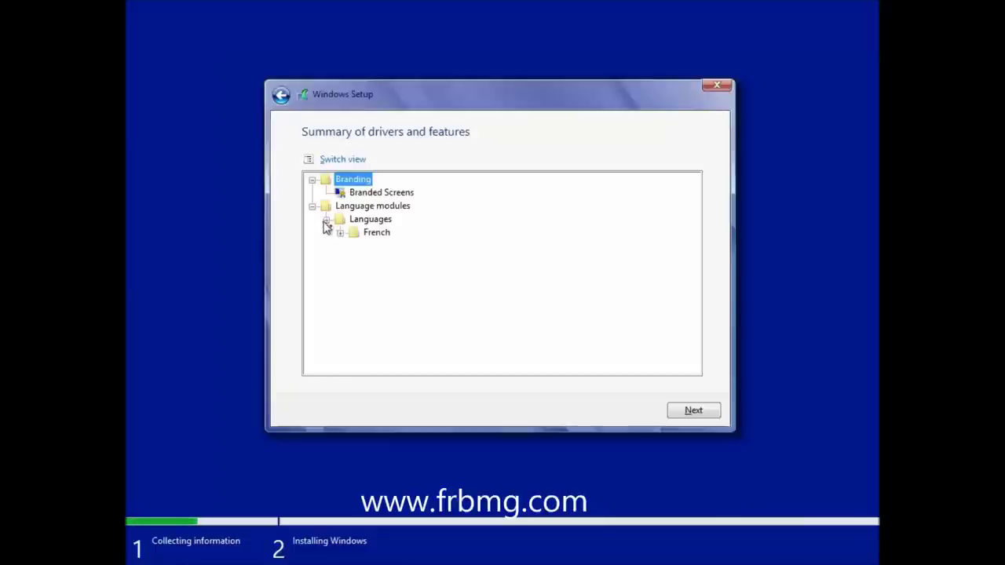
click(340, 232)
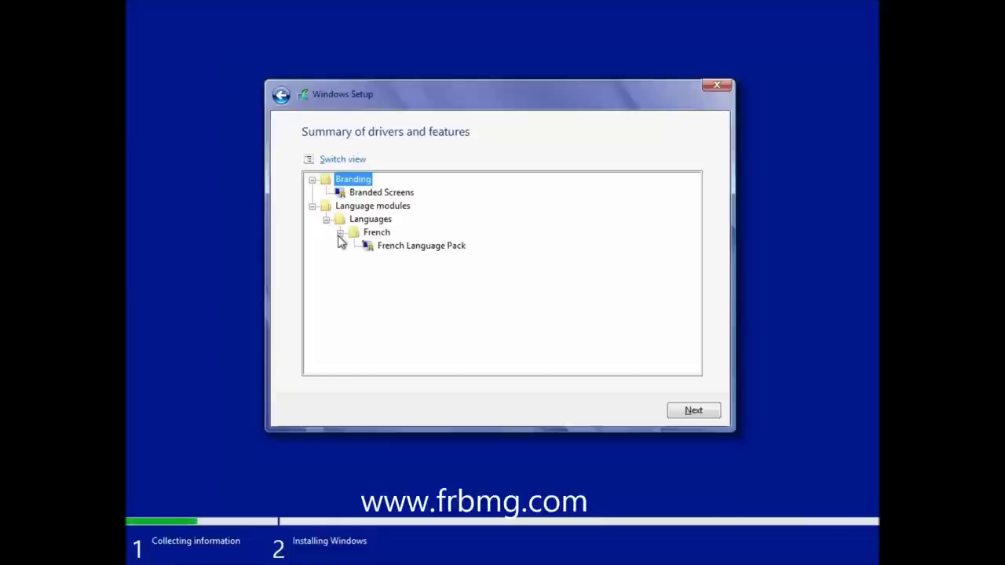
click(693, 418)
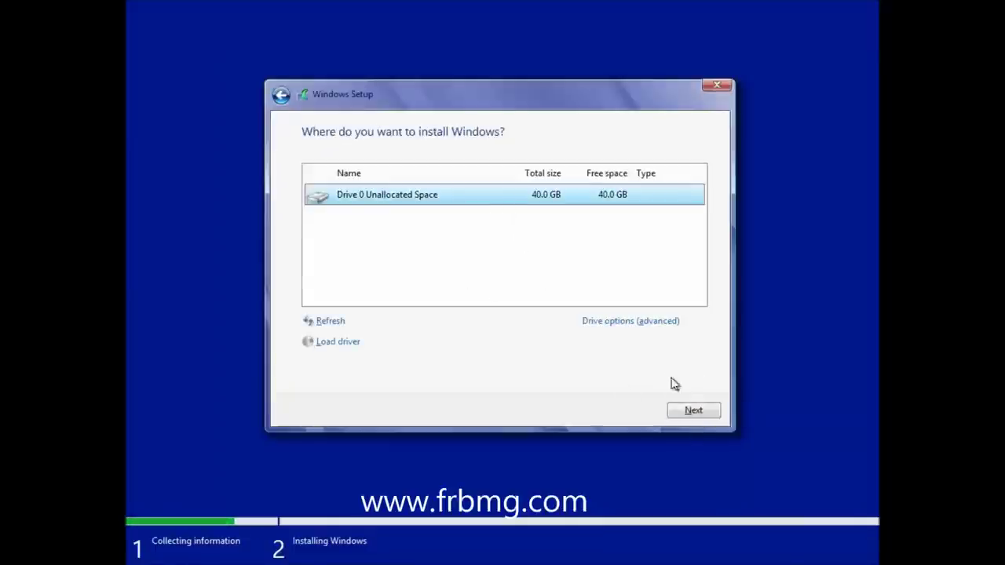
- Start installation onto Drive 0 Unallocated Space (40 GB)
click(692, 417)
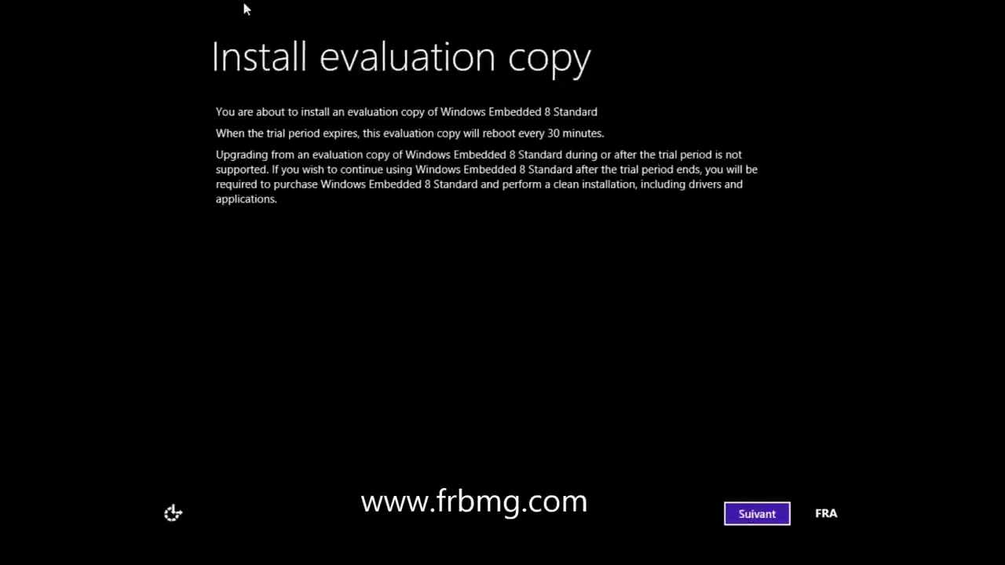
- Accept the evaluation copy notice and name the PC 'win8embedded'
click(757, 514)
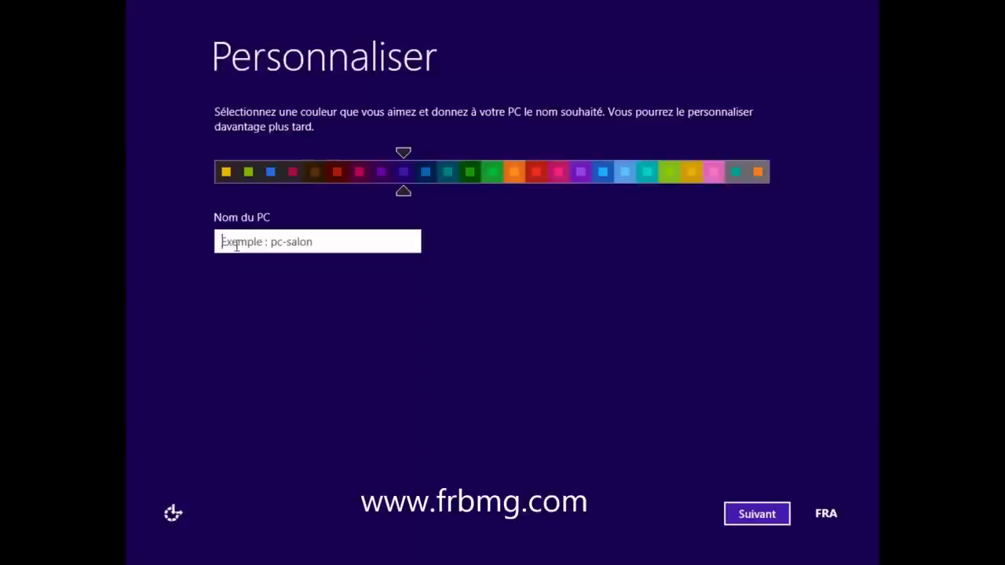
text(win8)
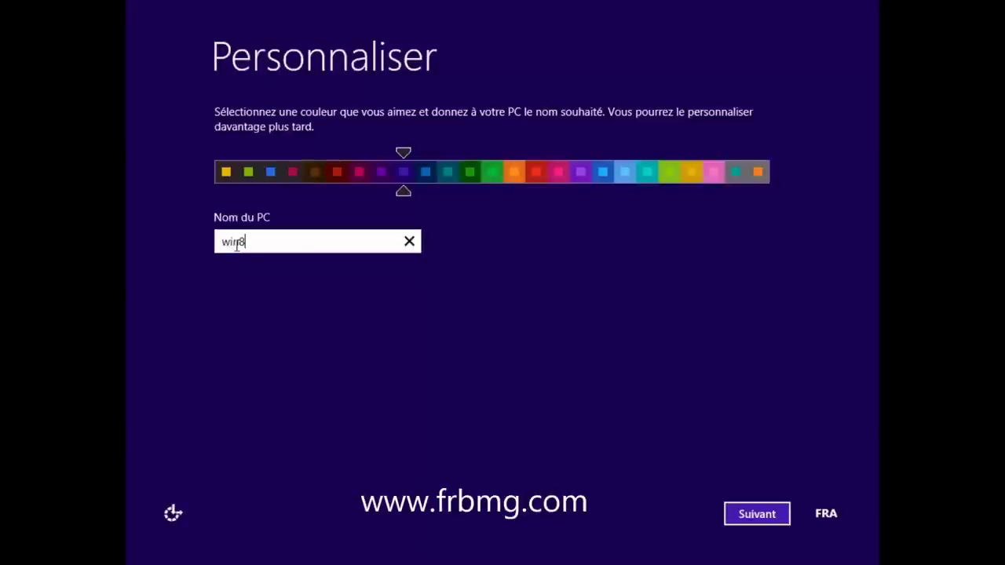
text(embedded)
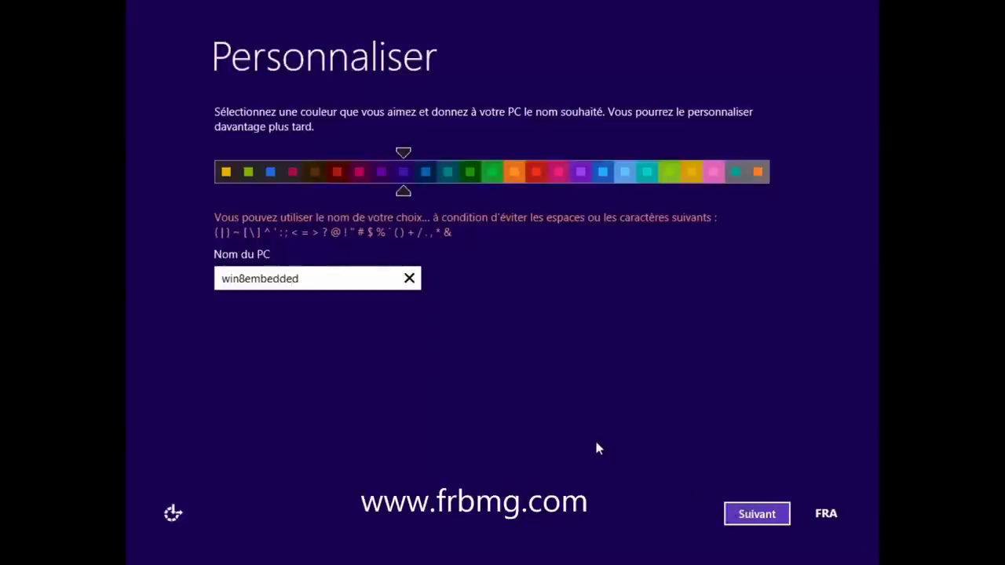
key(Return)
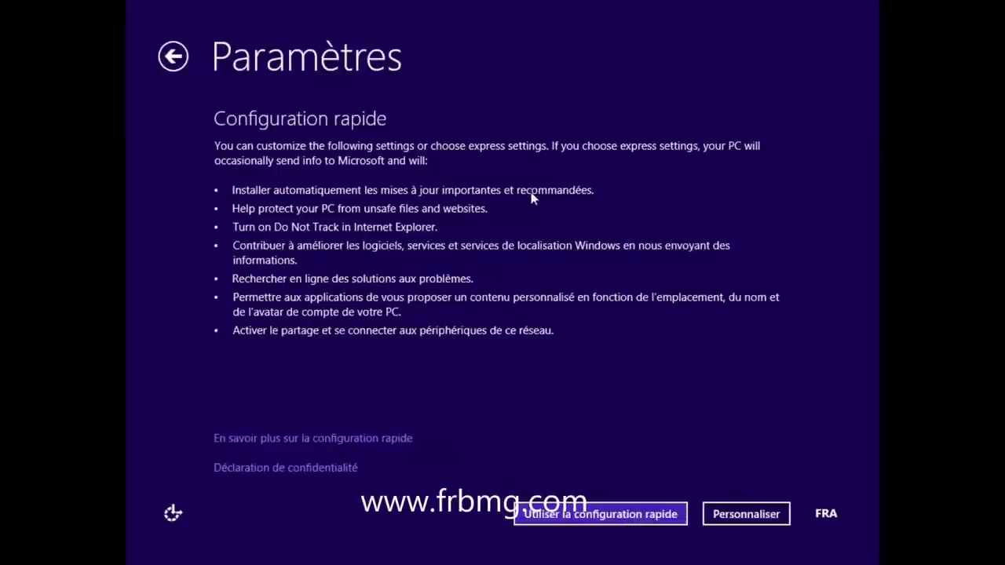
- Accept express settings, create the local account with a user name, password and hint 'standard', and finish setup
click(617, 514)
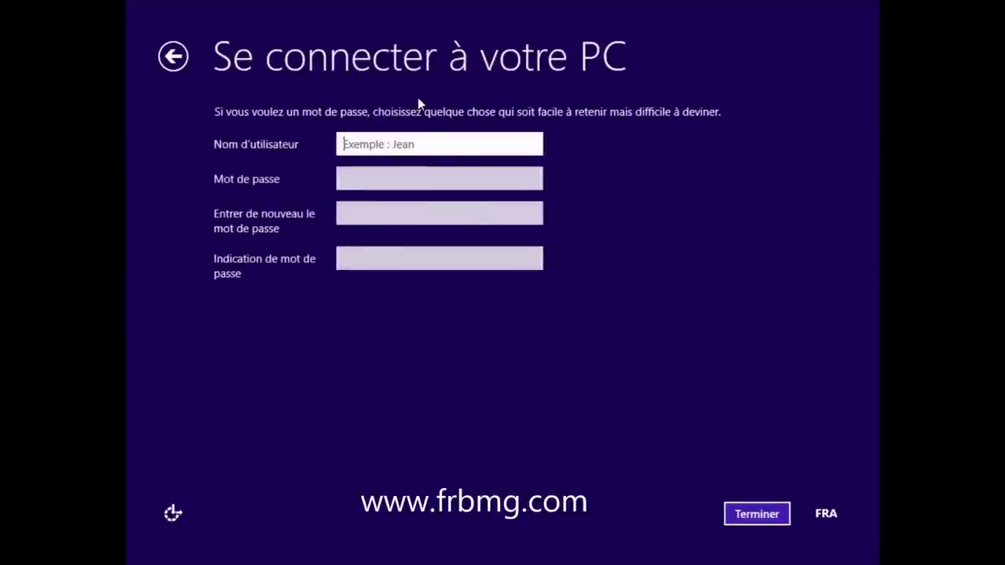
click(424, 144)
text(francis)
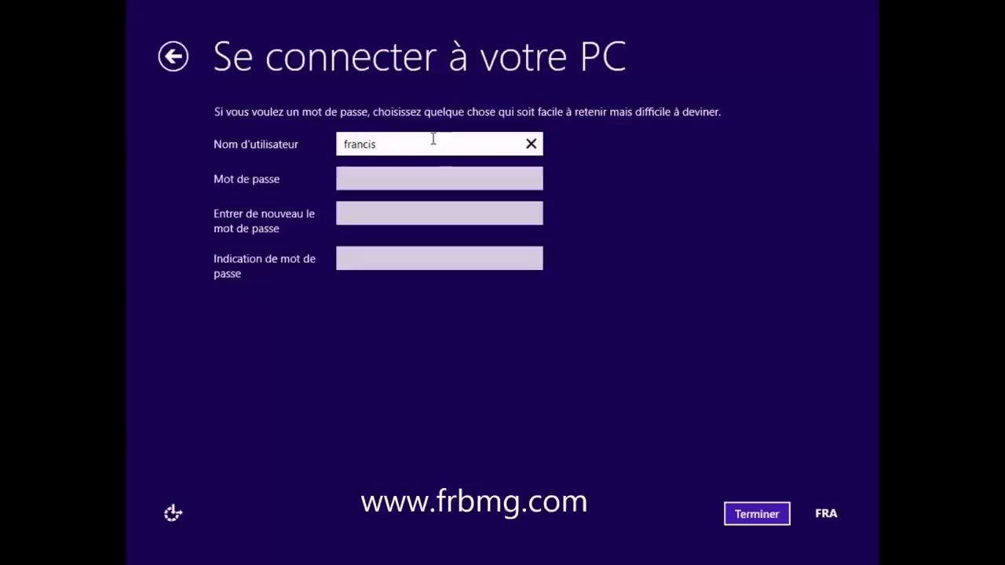
key(Tab)
text(aaaaaaaaaaa)
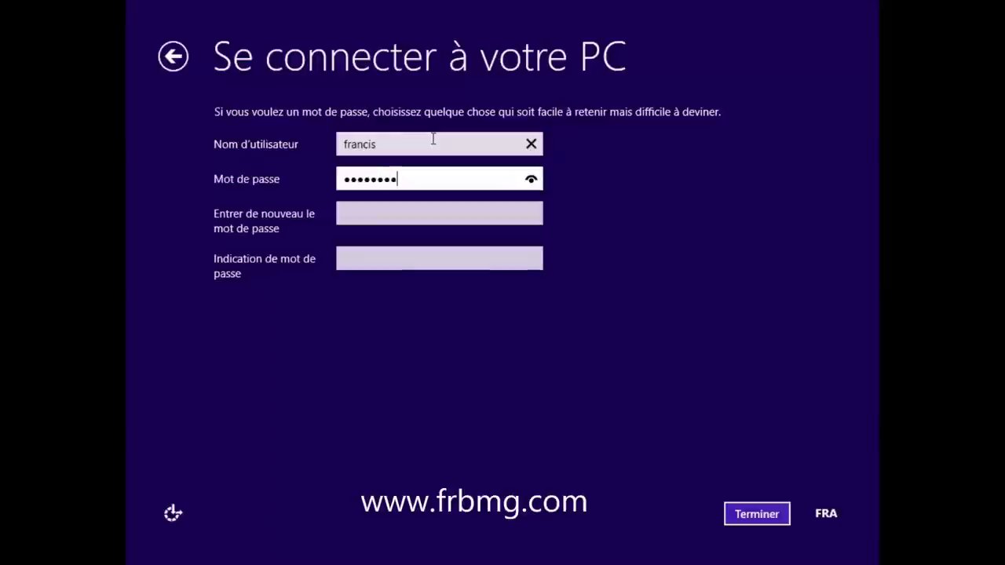
key(Tab)
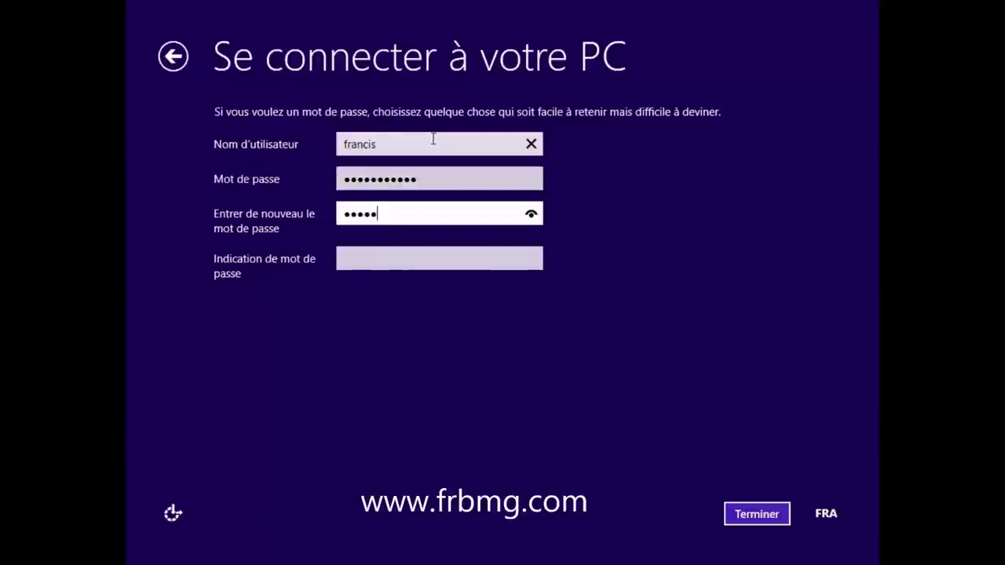
key(Tab)
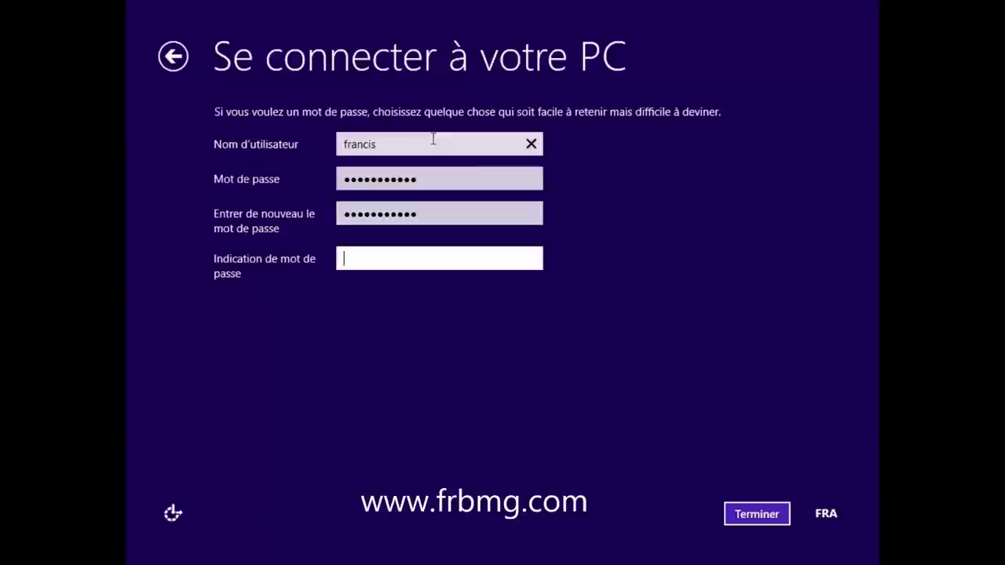
text(standard)
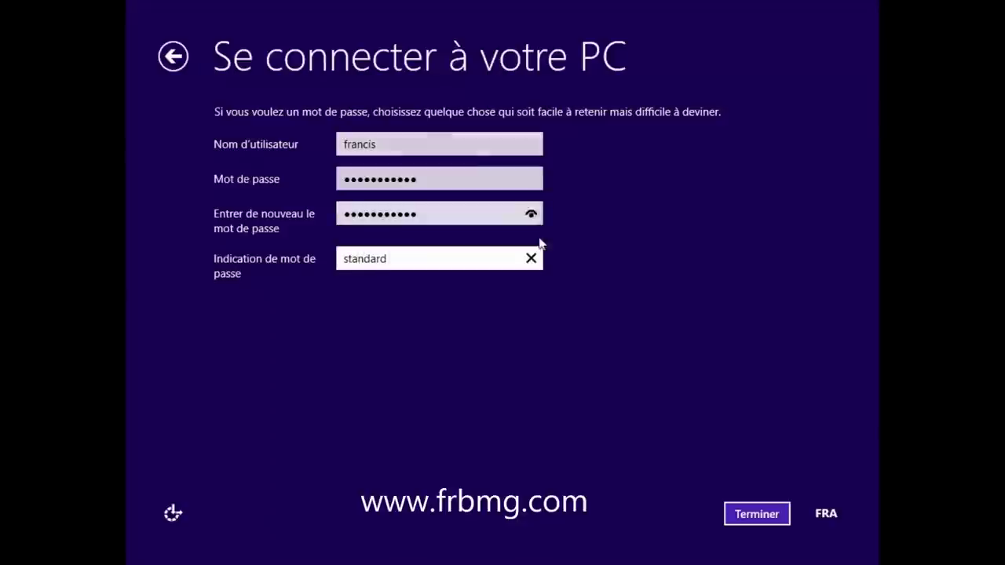
click(749, 520)
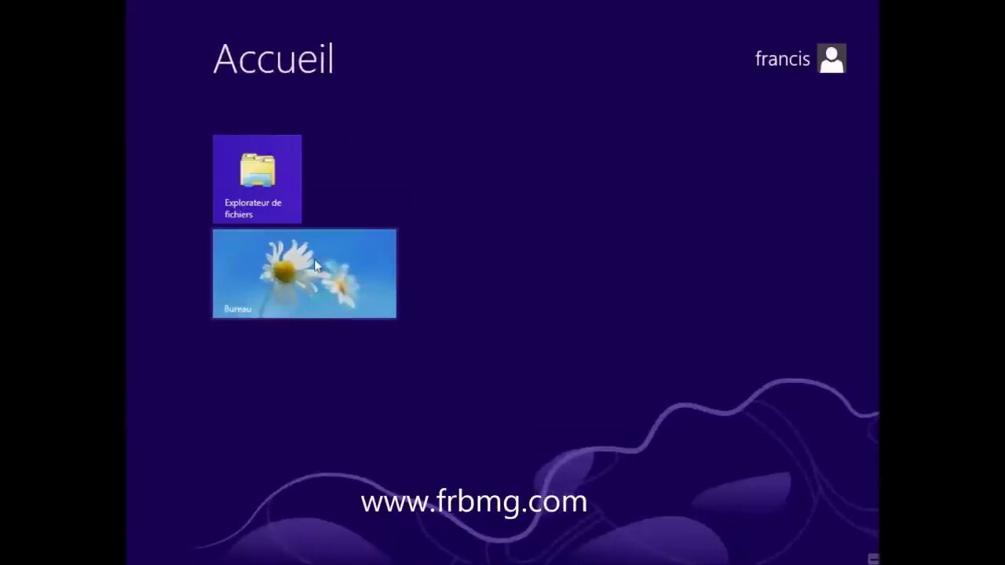
- From the desktop, open File Explorer to Ordinateur and then Disque local (C:)
click(313, 254)
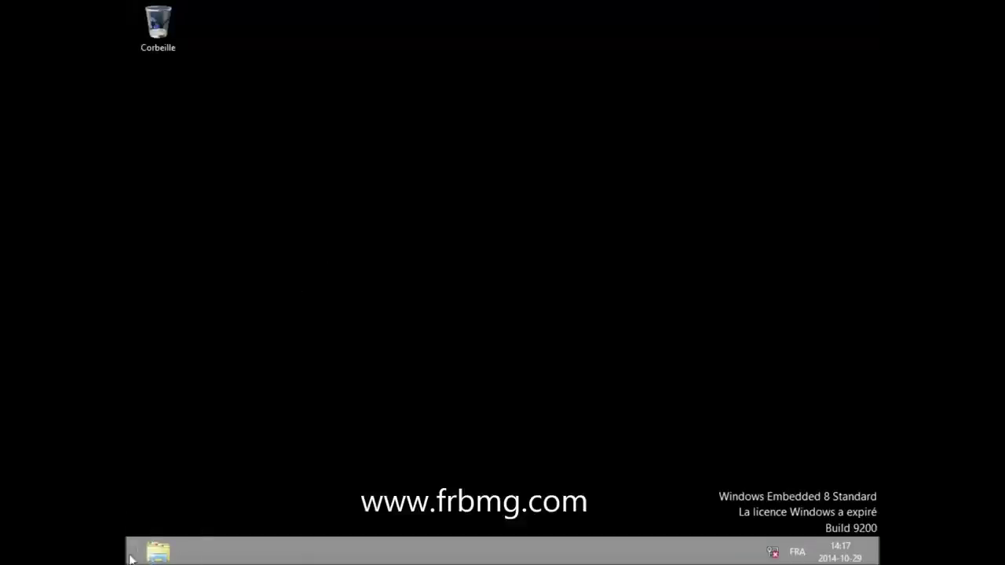
click(157, 552)
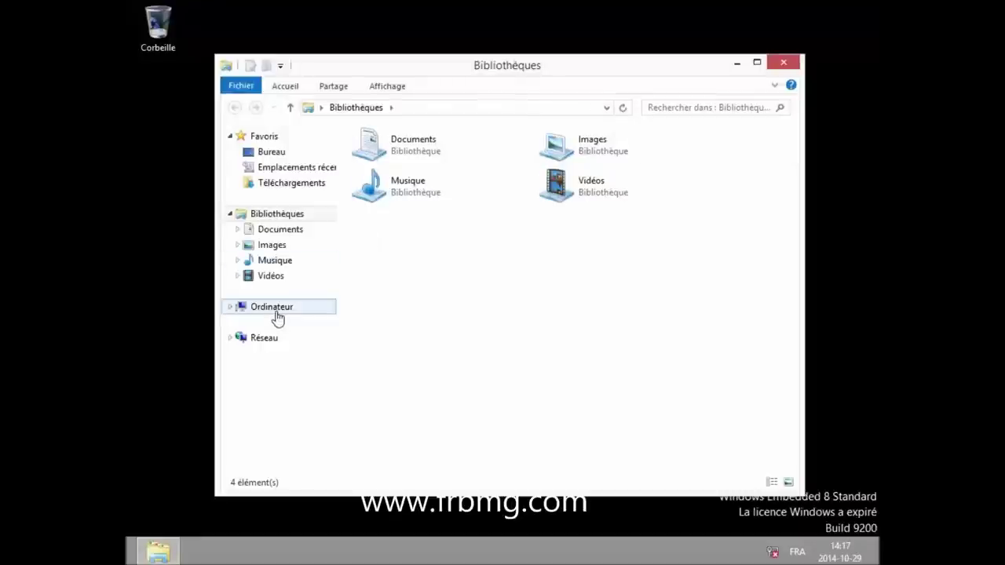
click(278, 314)
click(448, 174)
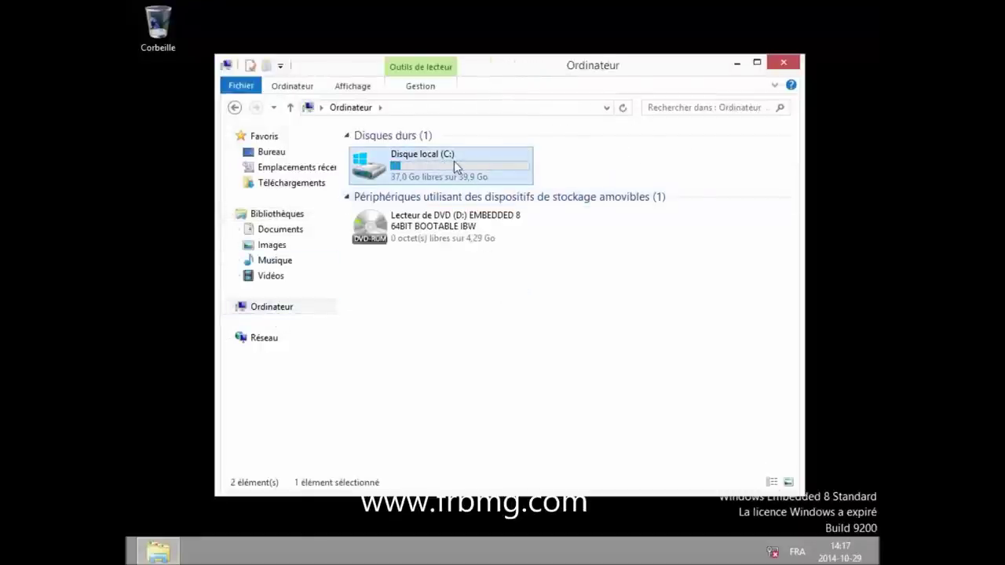
double_click(454, 160)
- Check the six C: folders' combined properties: 4,46 Go, 43 468 files, 10 428 folders
drag(650, 397, 366, 154)
right_click(365, 155)
click(431, 312)
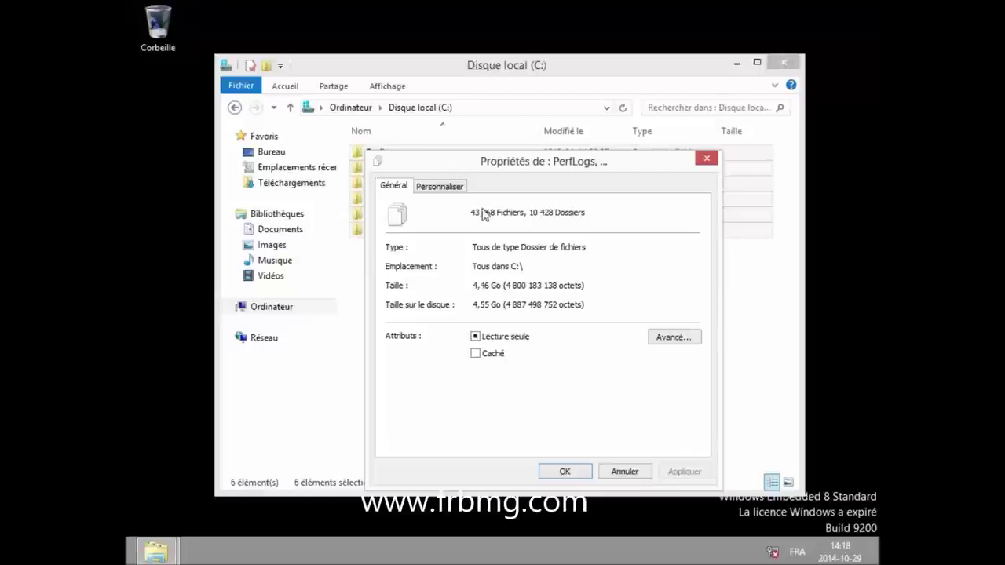
click(633, 472)
click(431, 325)
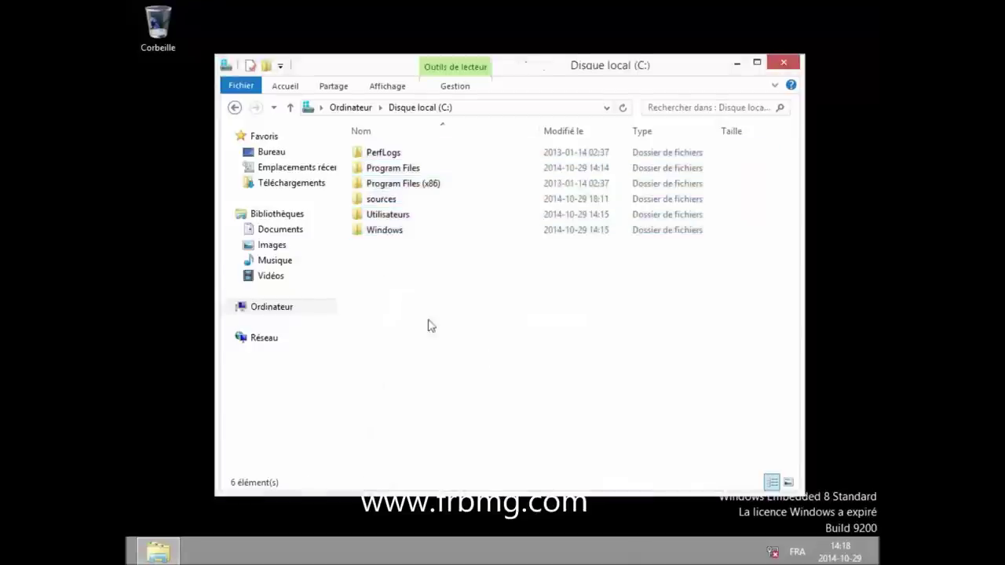
mouse_move(127, 563)
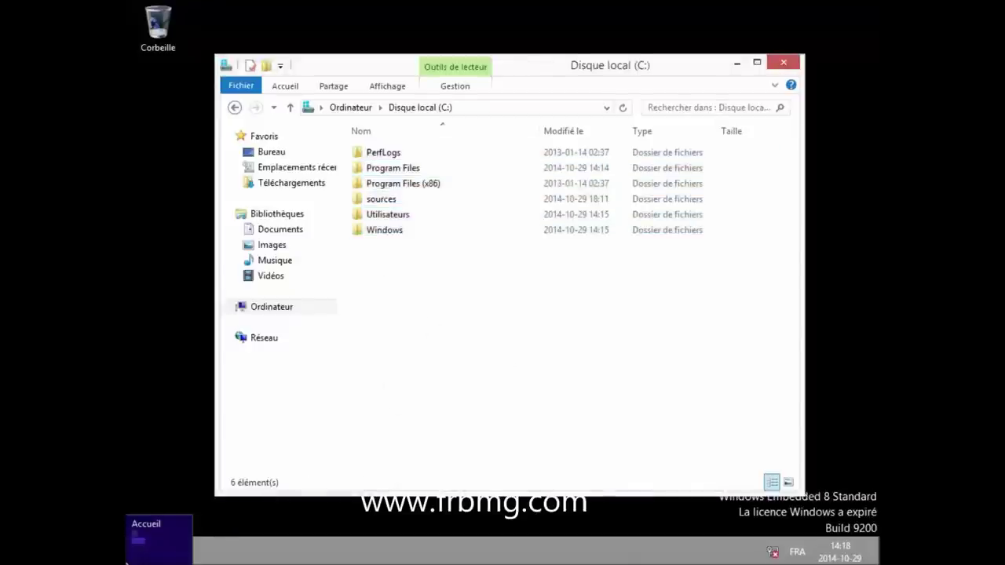
right_click(128, 561)
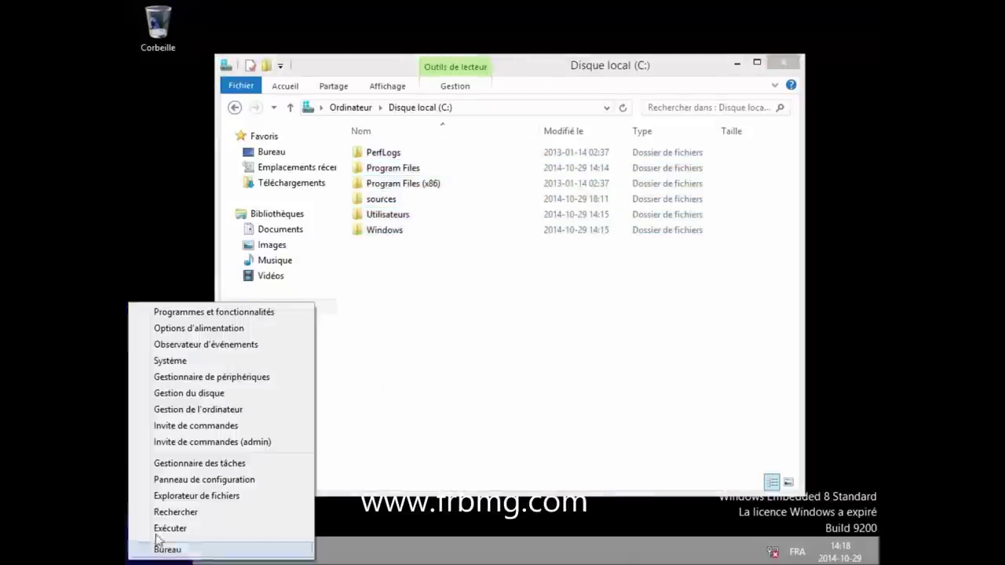
click(219, 478)
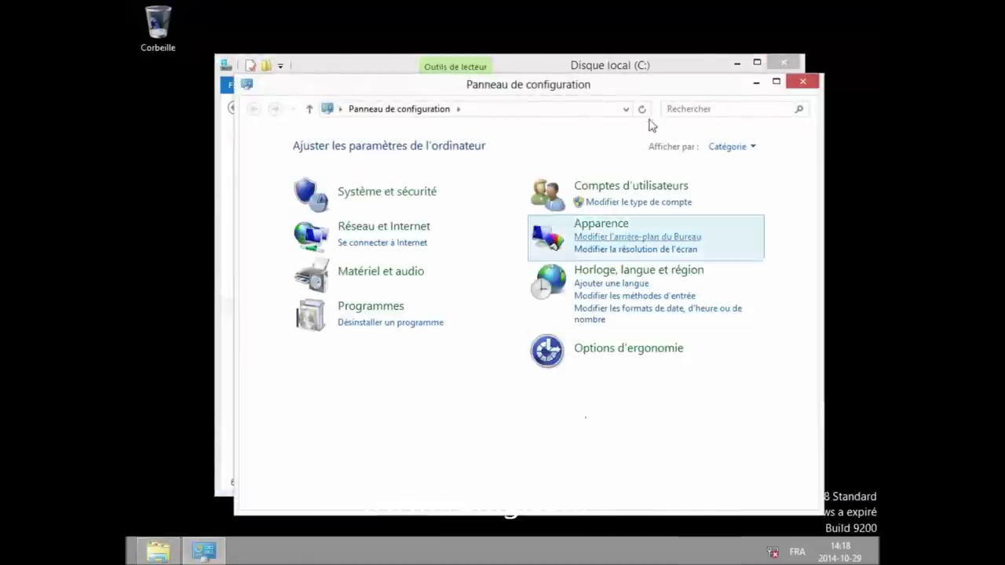
click(730, 147)
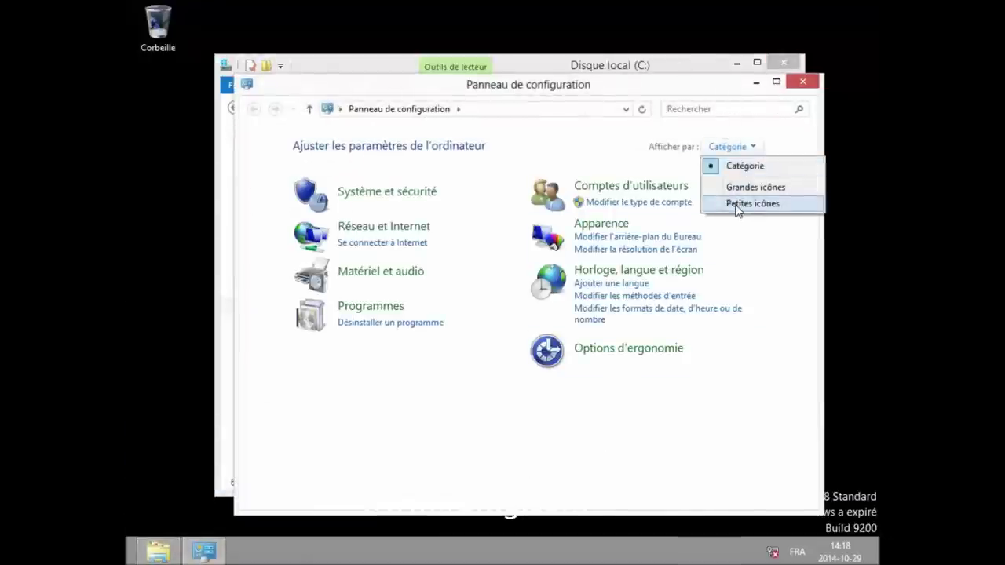
click(738, 205)
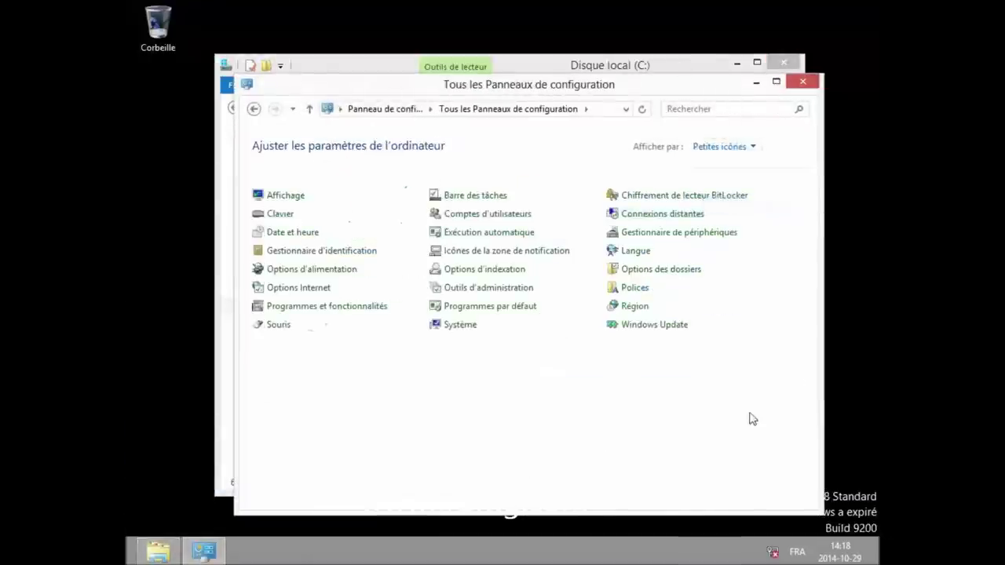
click(634, 307)
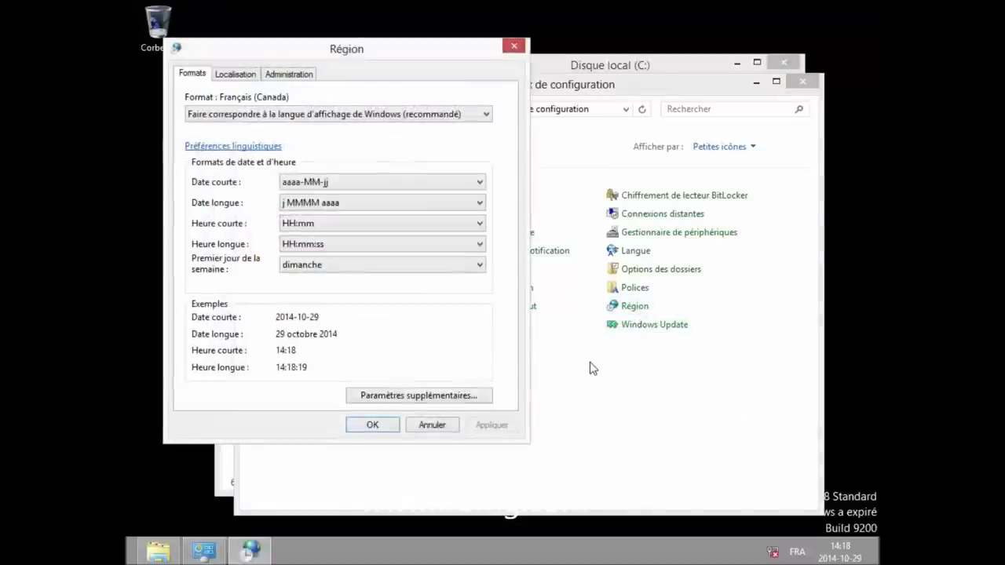
click(441, 427)
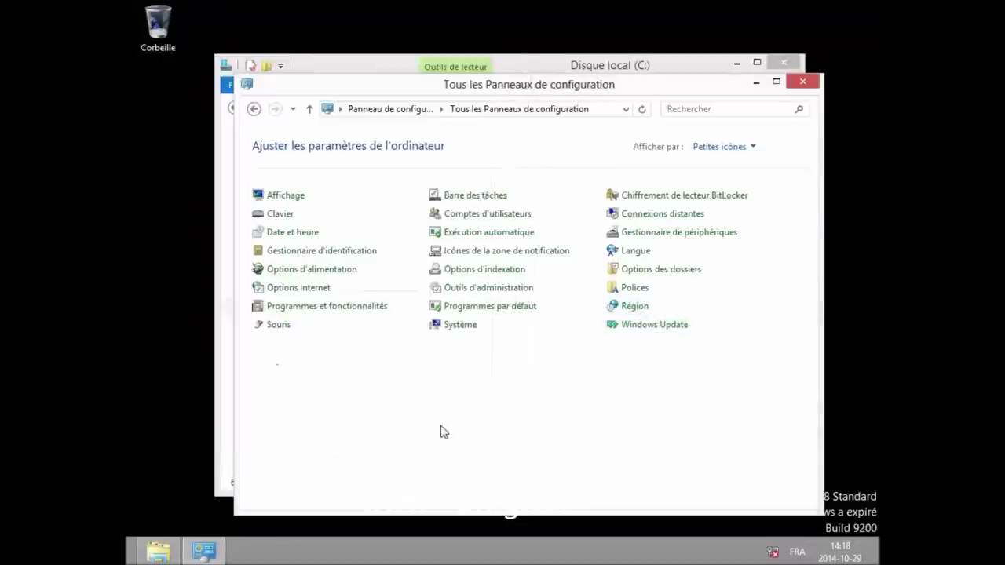
click(463, 327)
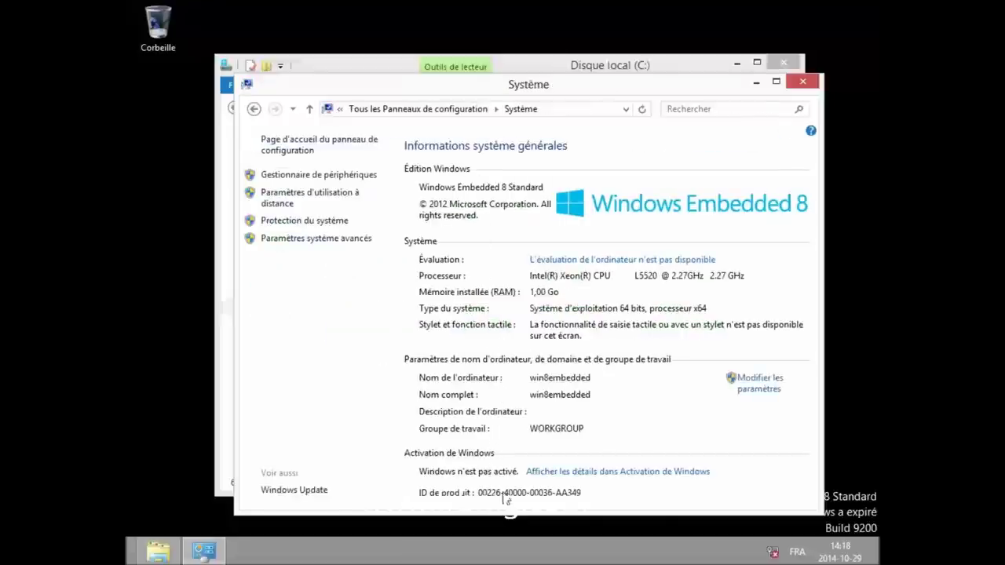
click(806, 84)
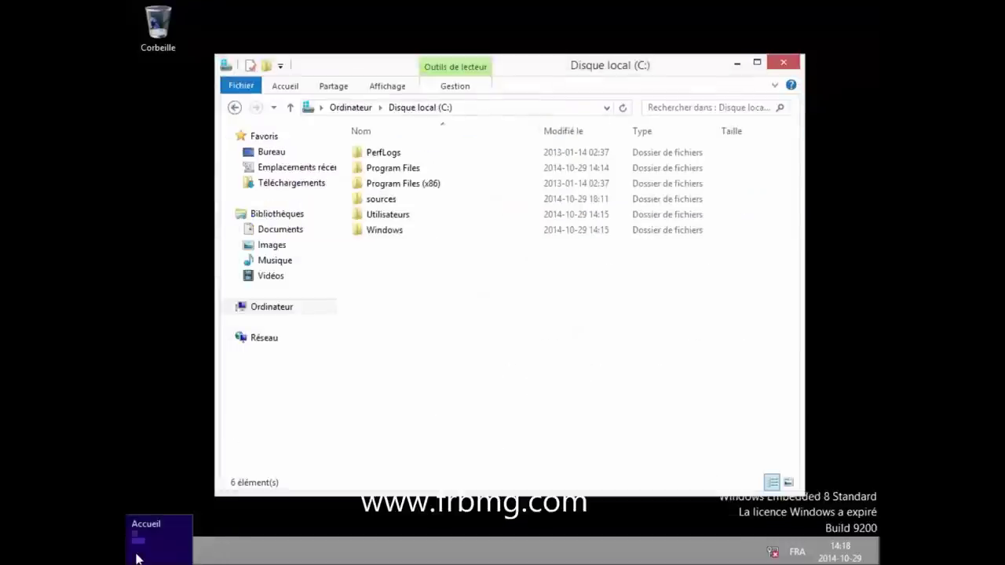
- Open Gestionnaire de périphériques from the Start corner menu and collapse Autres périphériques
right_click(137, 558)
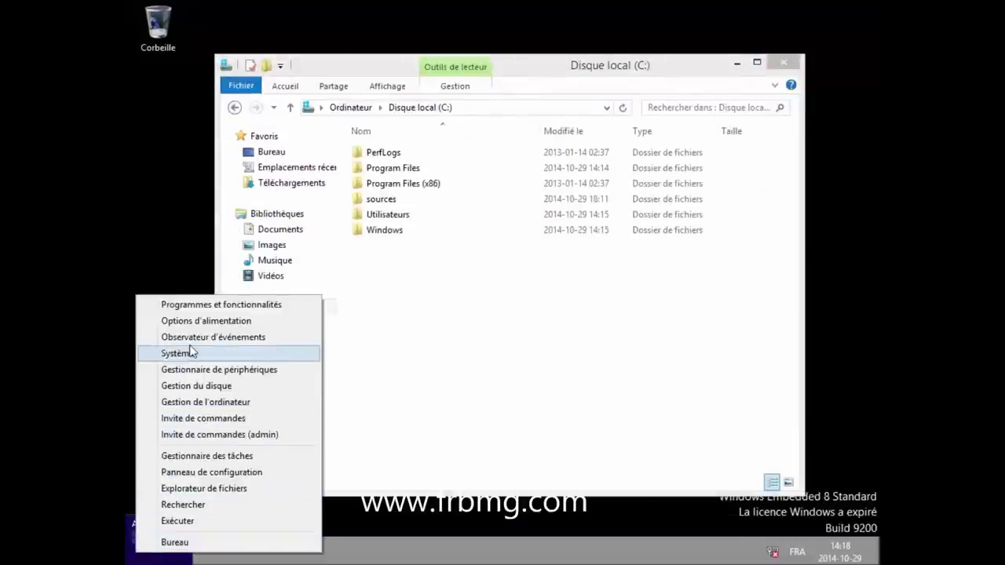
click(206, 370)
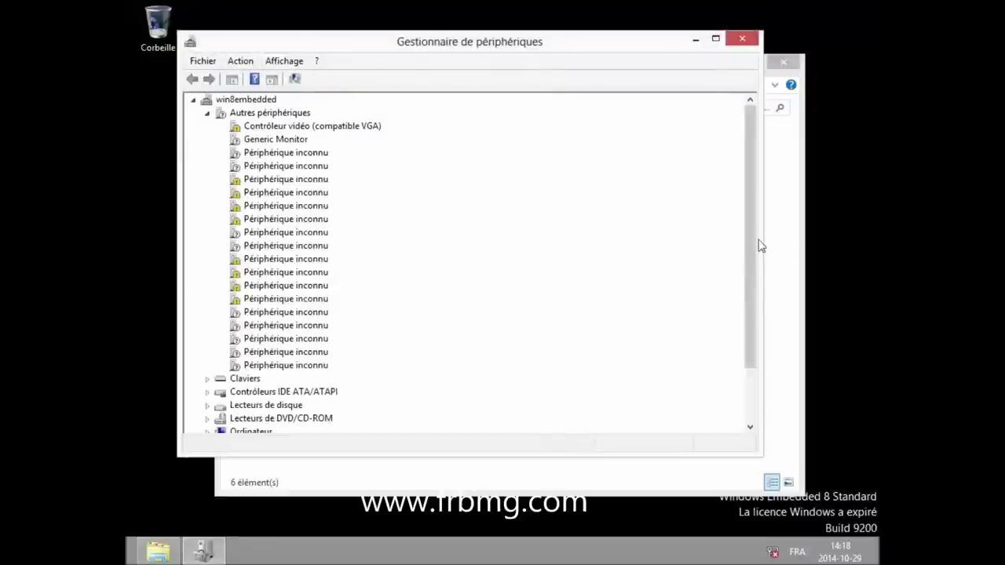
drag(747, 243, 740, 350)
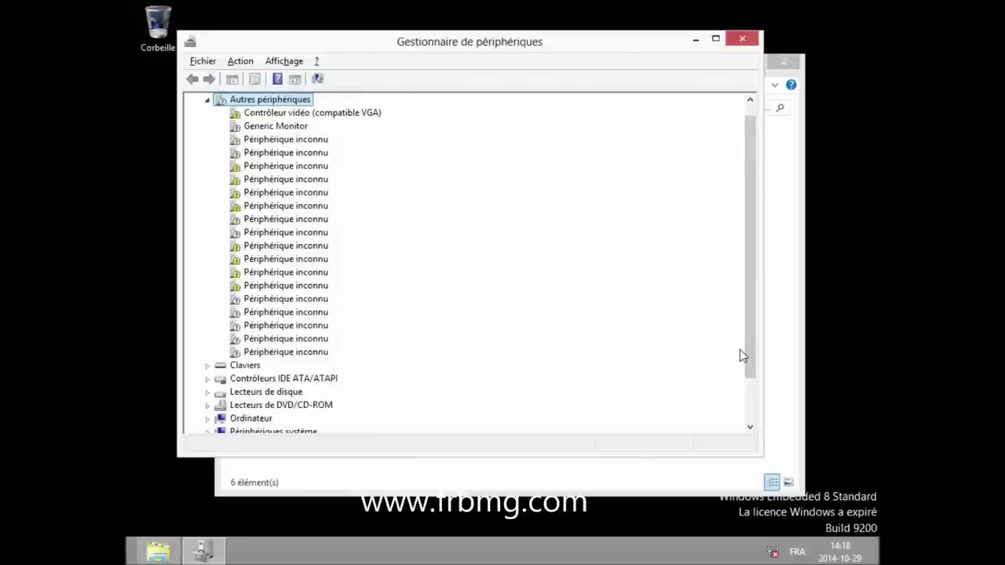
key(Left)
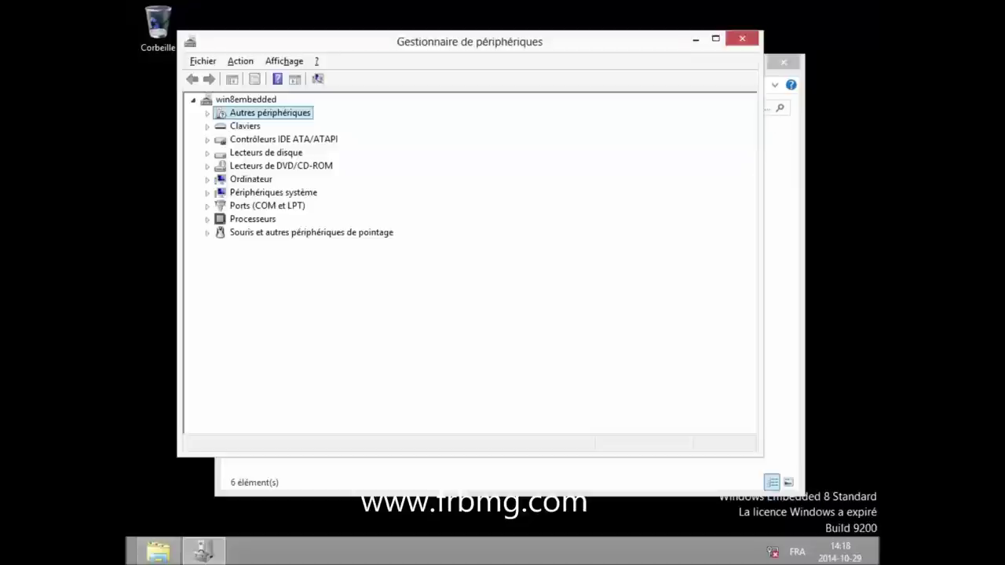